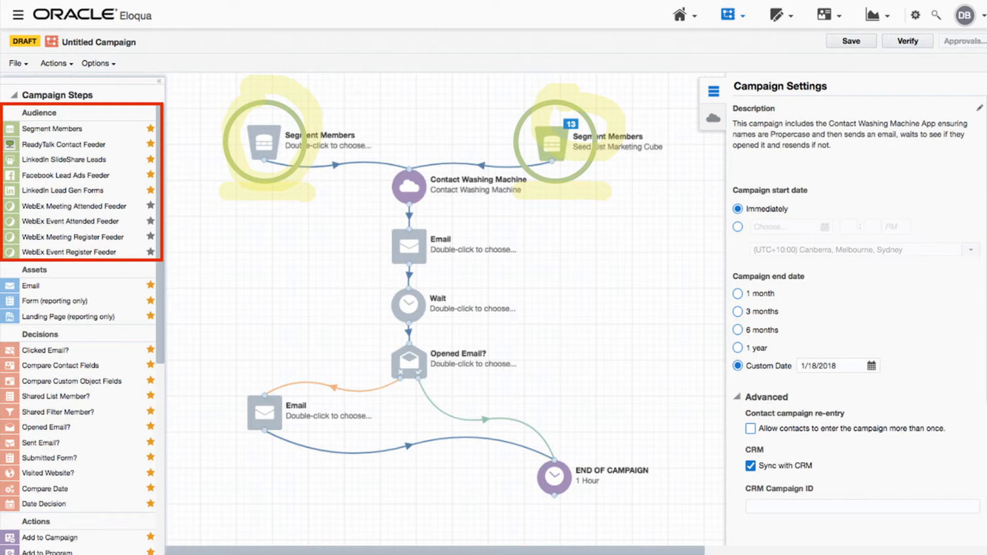
left_click_drag(344, 224, 347, 354)
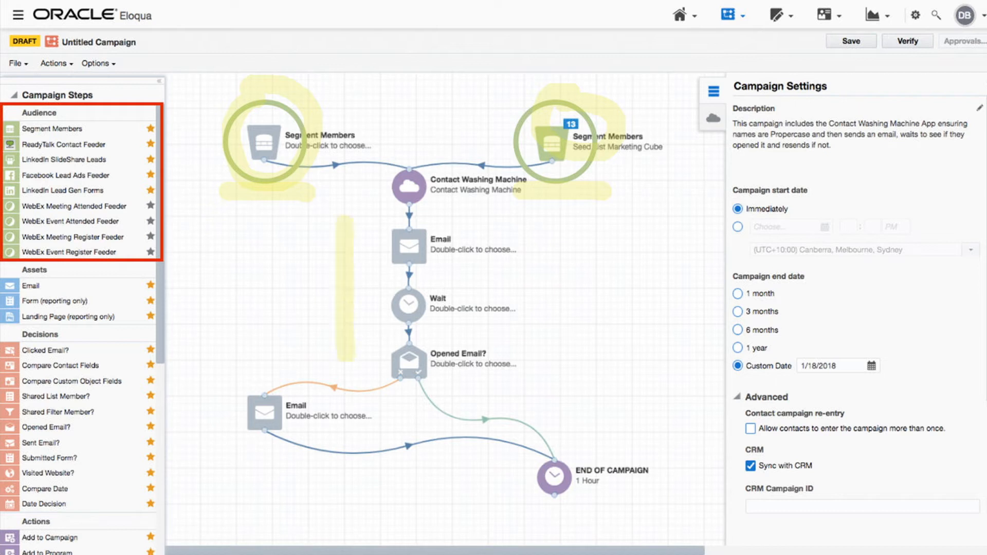
left_click_drag(240, 442, 337, 444)
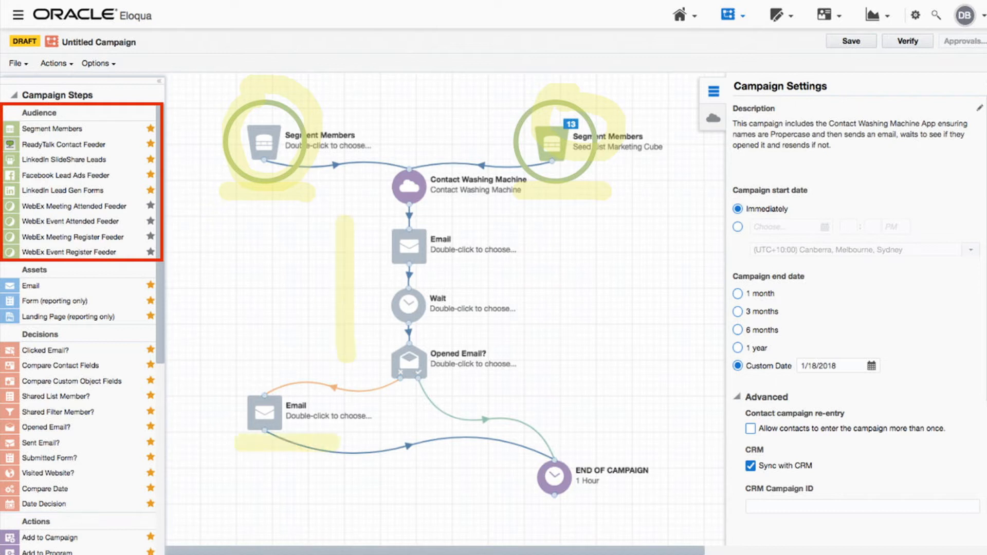
mouse_move(578, 440)
left_mouse_down()
mouse_move(558, 543)
mouse_move(586, 455)
left_mouse_up()
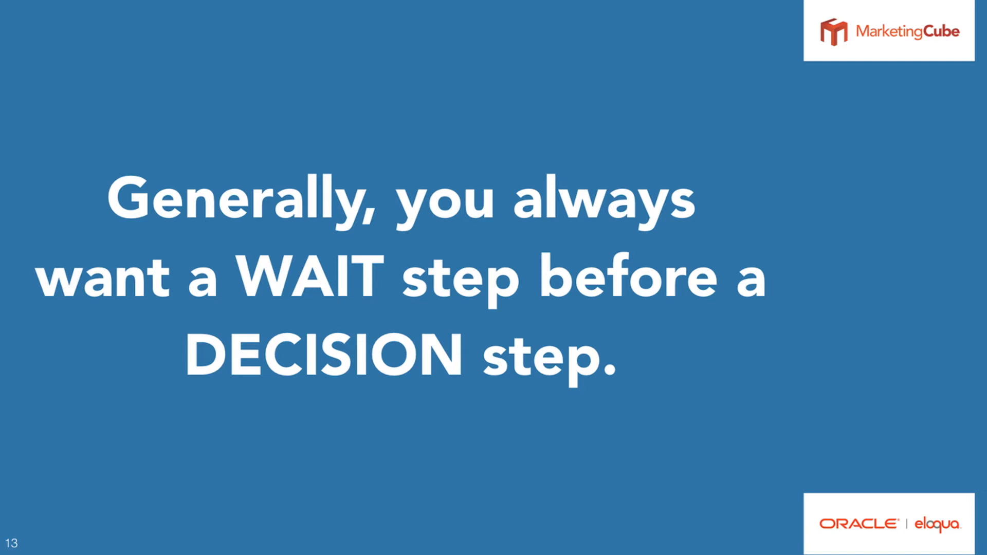
key("Right")
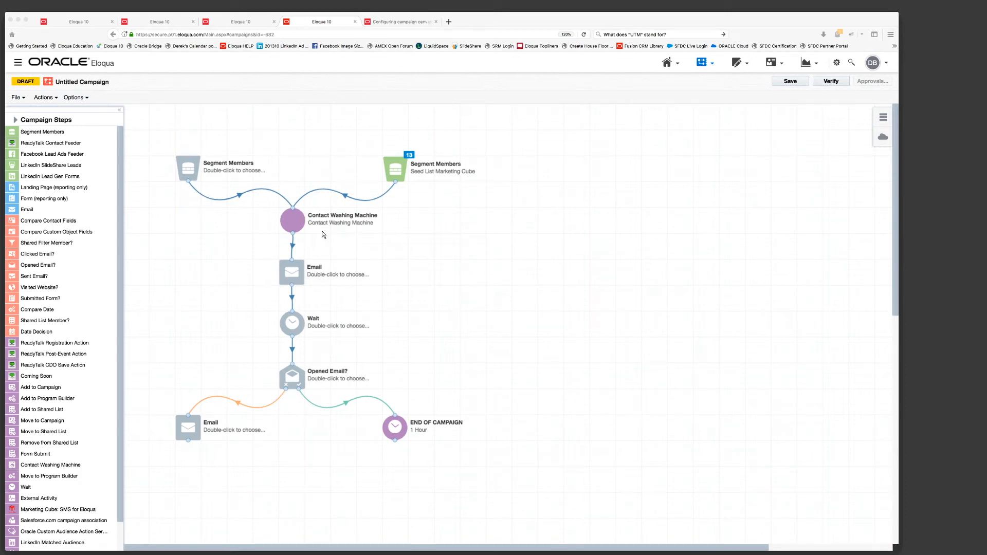
Reposition the first Email, Wait and Opened Email? steps in the column beneath Contact Washing Machine
left_click(309, 155)
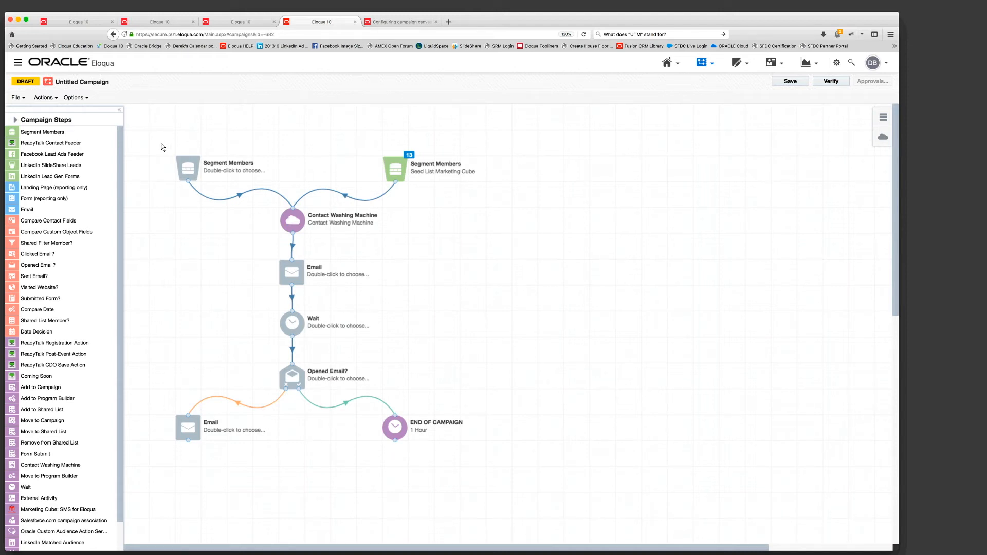
mouse_move(310, 269)
left_mouse_down()
mouse_move(335, 271)
mouse_move(303, 269)
left_mouse_up()
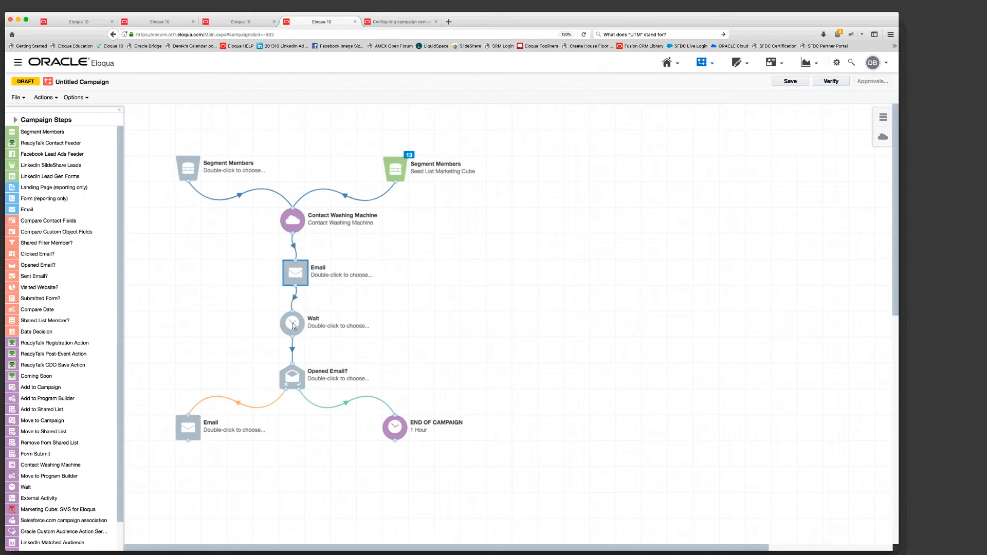
left_click_drag(293, 326, 324, 326)
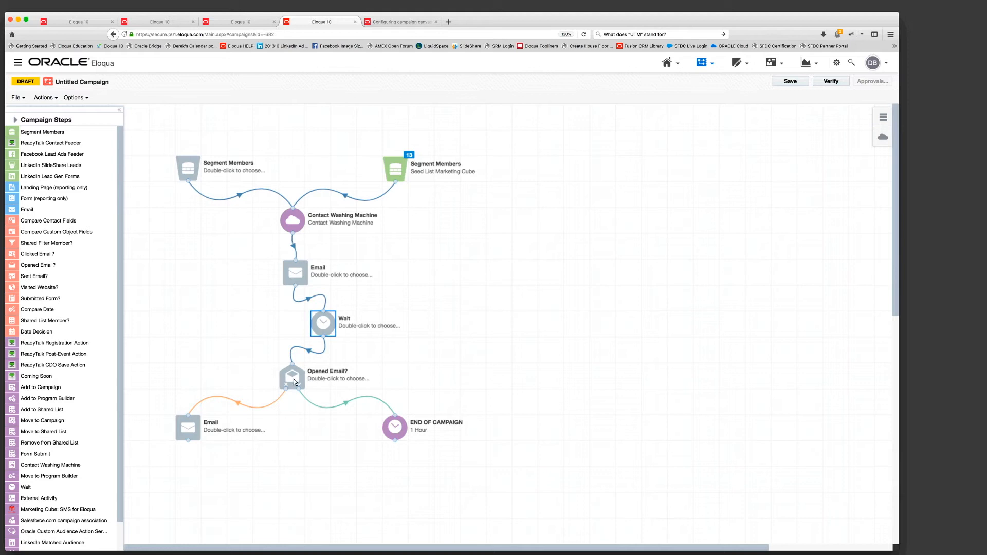
mouse_move(290, 379)
left_mouse_down()
mouse_move(282, 375)
mouse_move(300, 376)
mouse_move(286, 378)
left_mouse_up()
left_click_drag(321, 320, 287, 320)
Move END OF CAMPAIGN lower on the canvas and connect the follow-up Email step to it
left_click_drag(395, 428, 395, 488)
left_click_drag(188, 442, 392, 462)
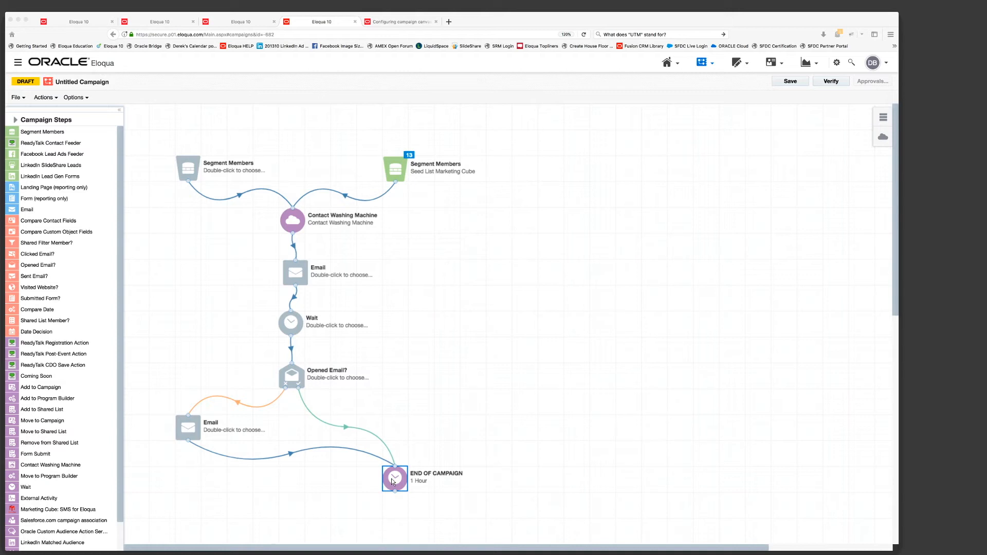
Remove the favourite marks from Opened Email?, Sent Email?, Submitted Form?, Visited Website?, Compare Date and Date Decision in the full list of campaign steps
left_click(16, 122)
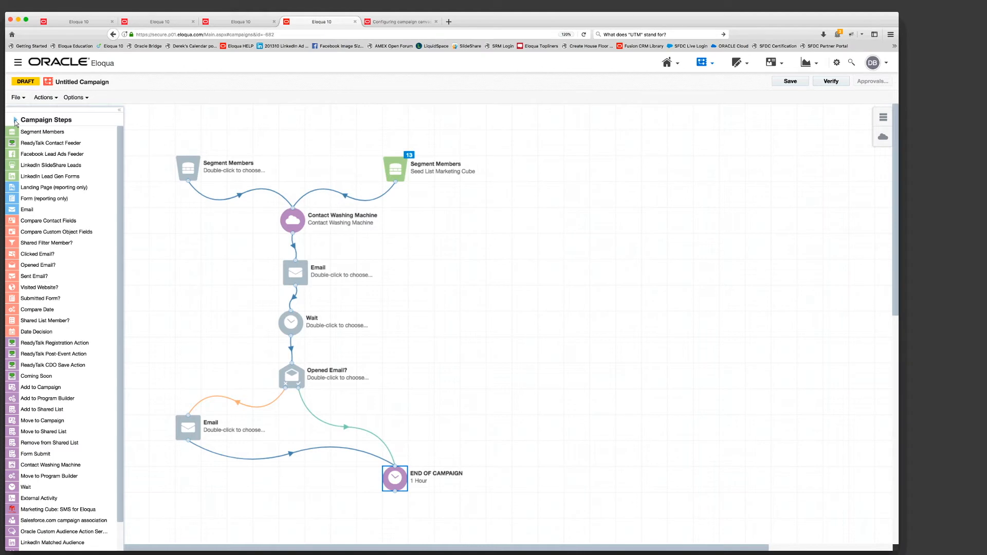
left_click(16, 122)
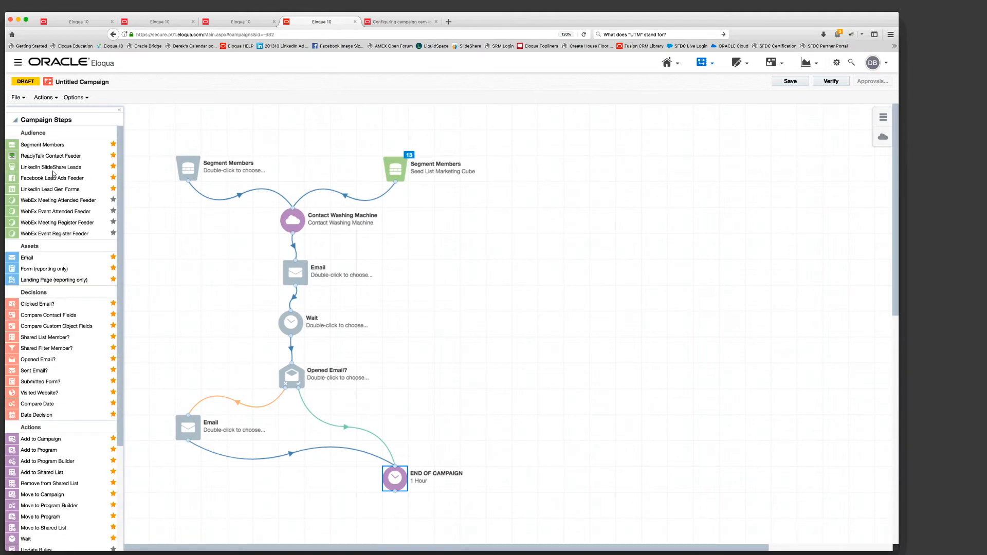
left_click(113, 360)
left_click(113, 371)
left_click(113, 382)
left_click(113, 414)
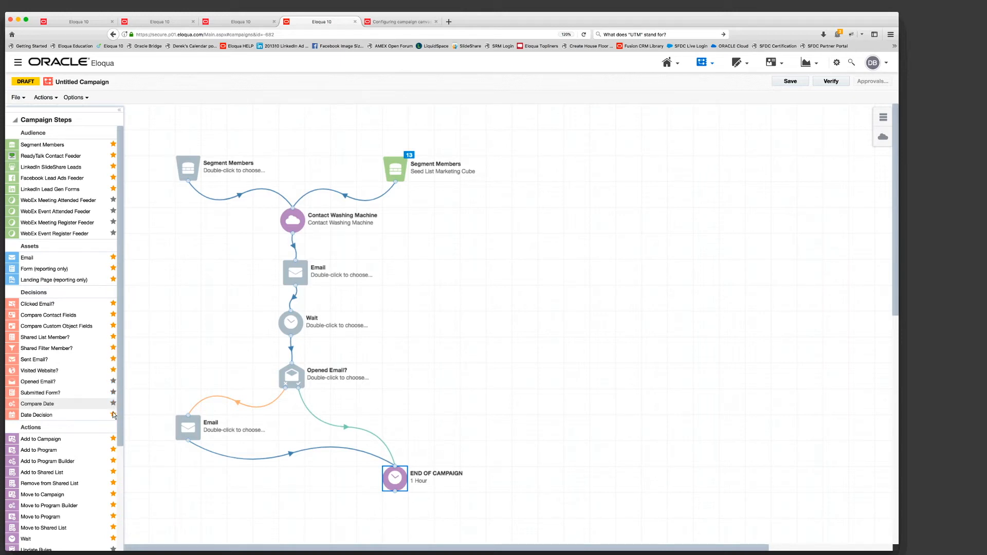
left_click(113, 370)
left_click(113, 359)
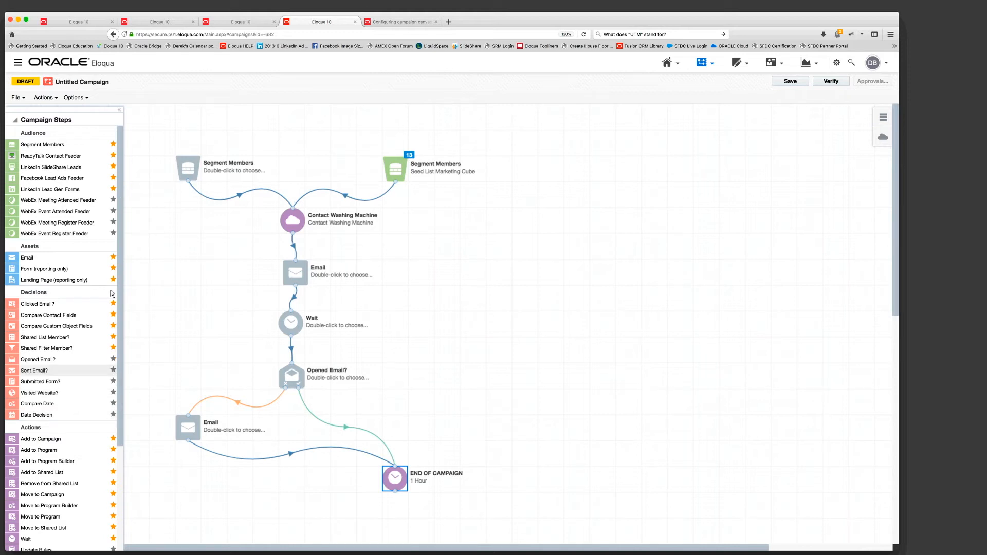
Show only the favourite campaign steps, collapse the step palette to icons and expand it back to the full list
left_click(15, 122)
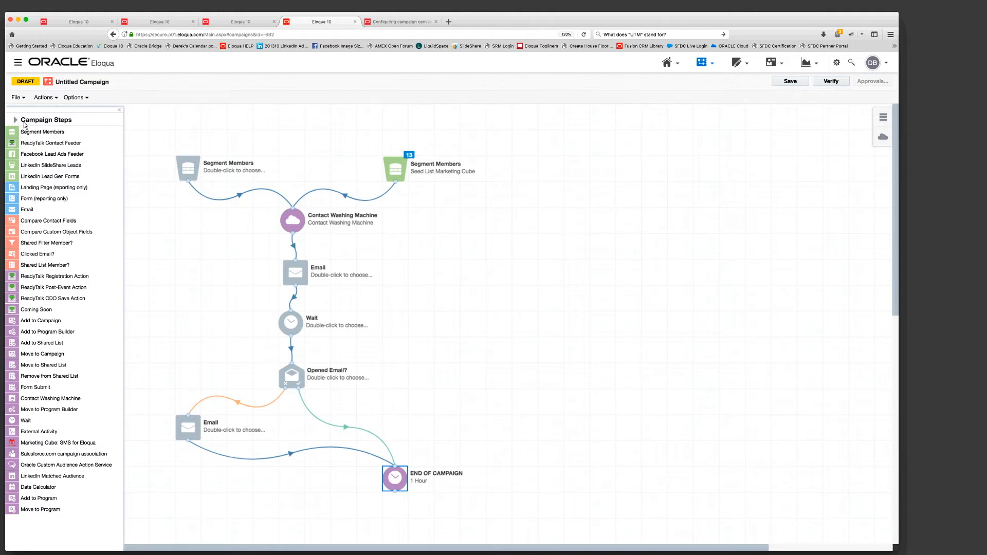
left_click(118, 109)
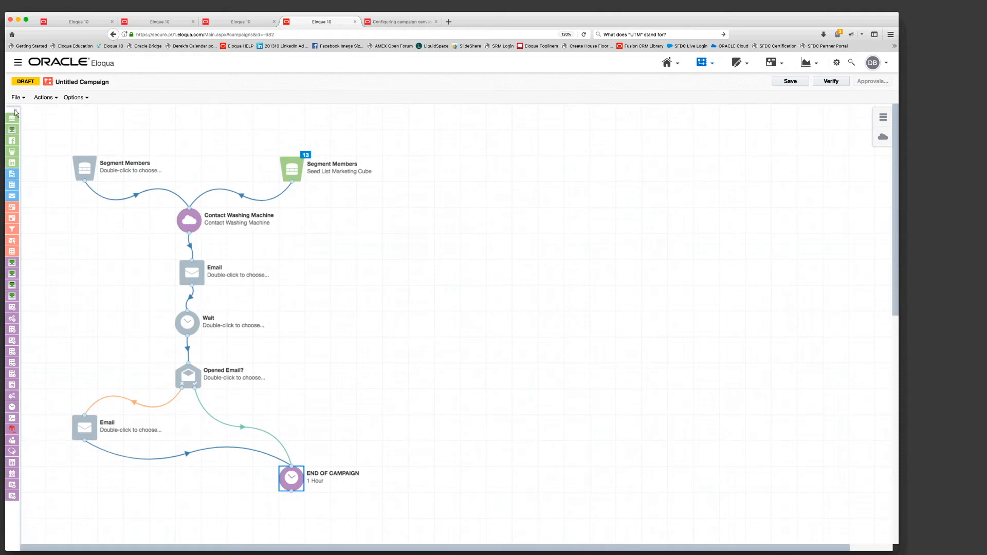
left_click(15, 112)
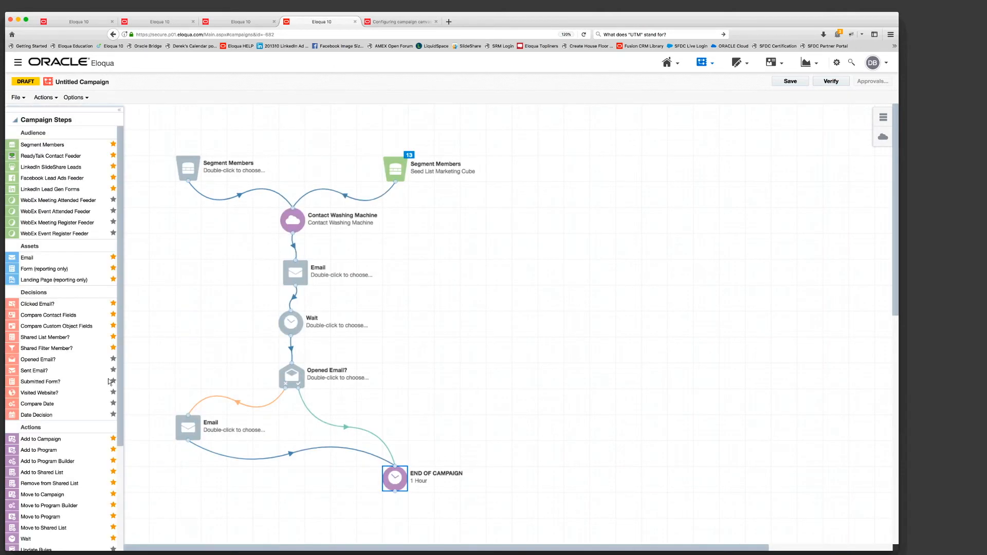
Mark Opened Email?, Sent Email?, Submitted Form?, Visited Website?, Compare Date and Date Decision as favourites again
left_click(113, 360)
left_click(113, 371)
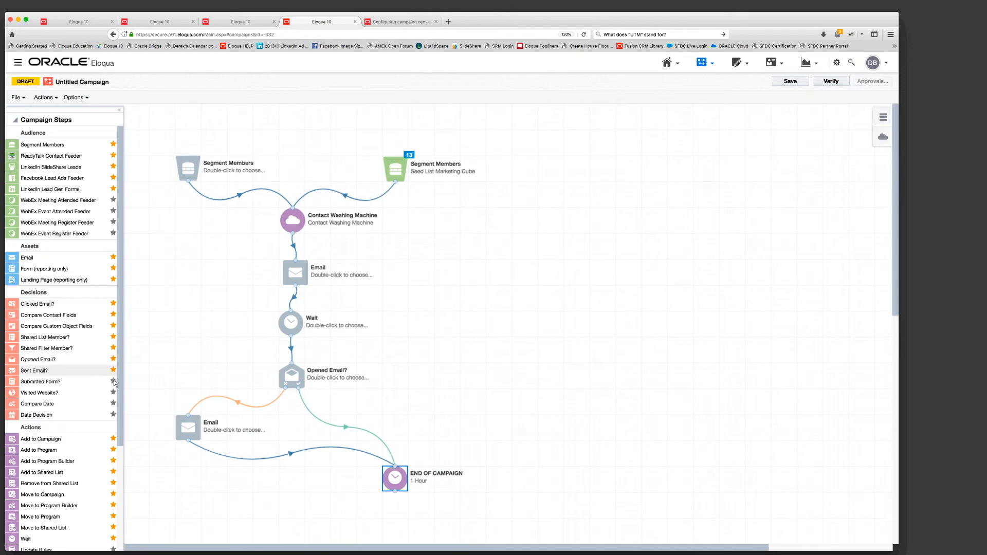
left_click(114, 381)
left_click(113, 392)
left_click(113, 404)
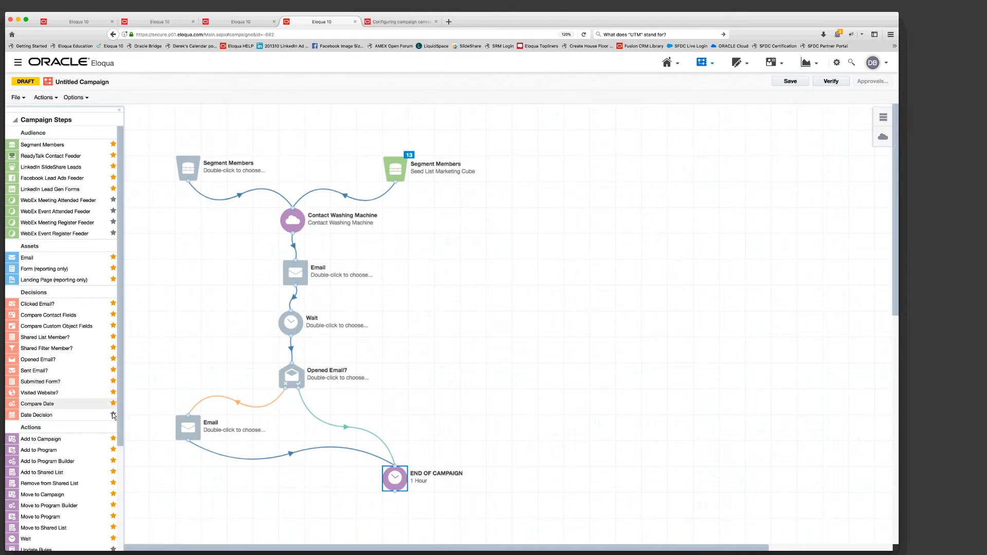
left_click(113, 415)
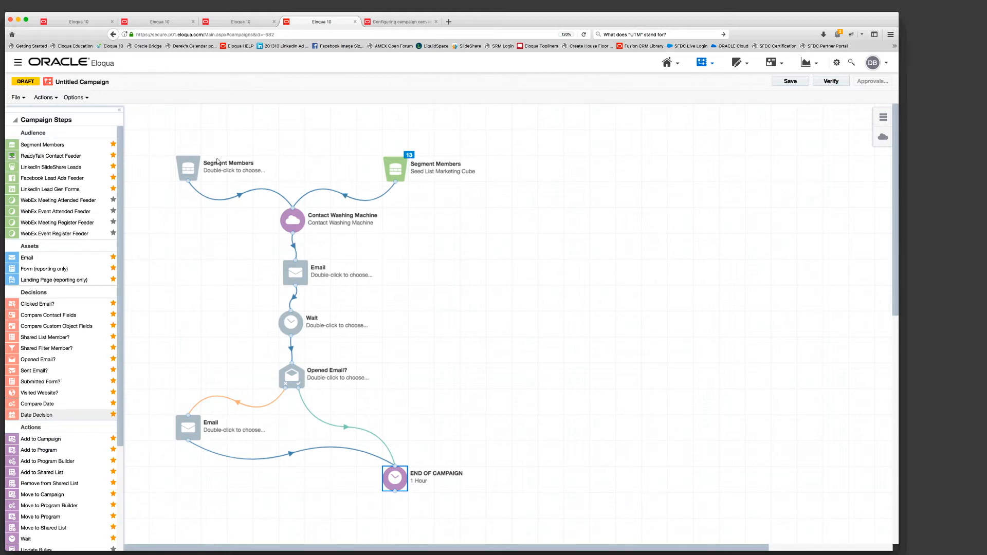
Duplicate the entire campaign flow and place the copy beside the original with its steps roughly level
left_click_drag(157, 128, 492, 516)
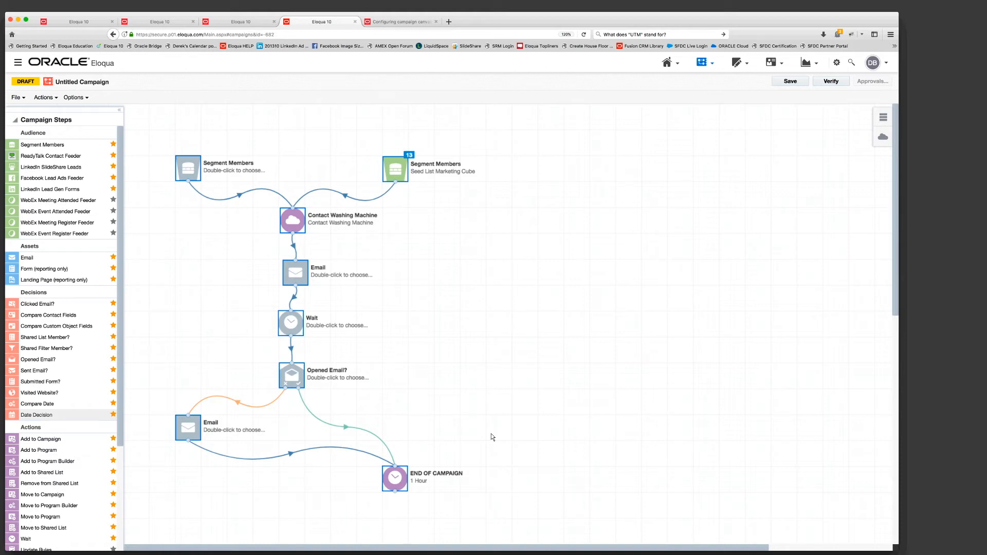
left_click(170, 160)
left_click_drag(154, 140, 481, 517)
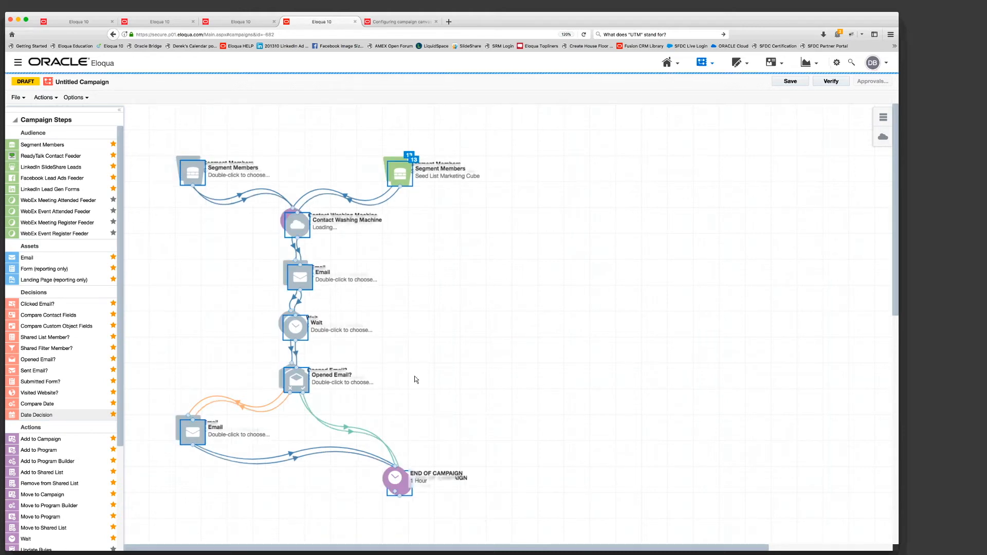
key("ctrl+v")
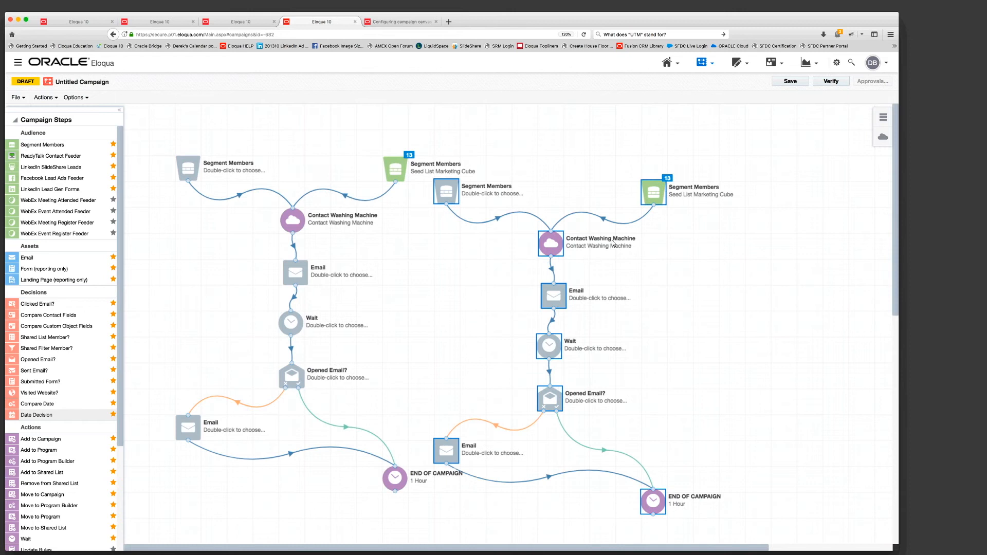
left_click_drag(633, 235, 674, 221)
left_click(528, 310)
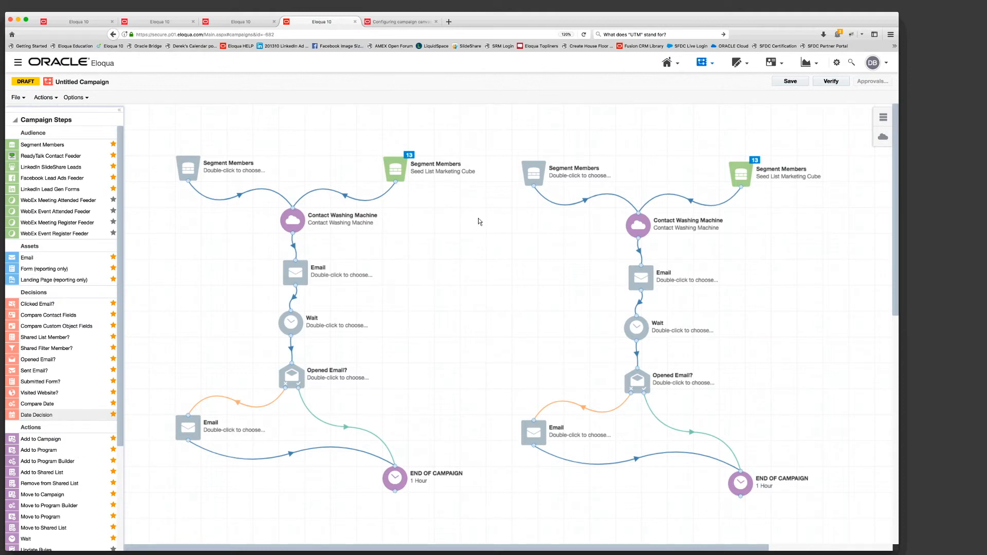
Open the copied flow's Seed List Marketing Cube segment step and browse the list of available segments
left_click(740, 174)
double_click(742, 176)
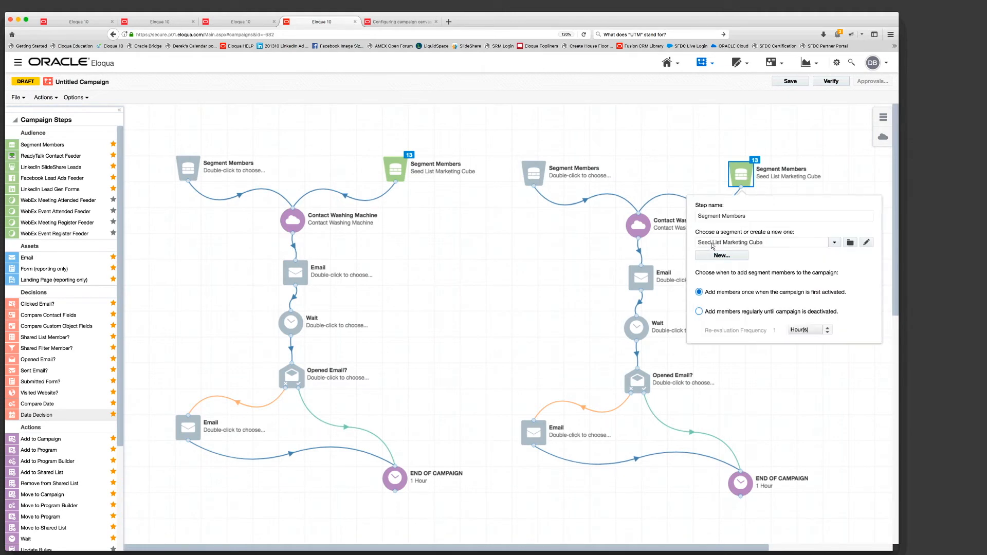
left_click(573, 267)
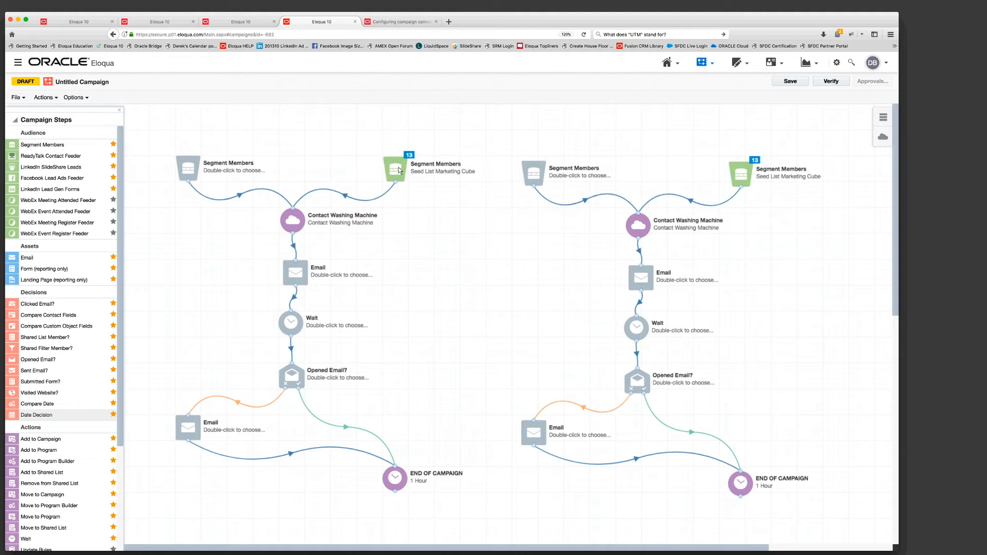
double_click(742, 174)
left_click(835, 242)
scroll(744, 337, "down", 3)
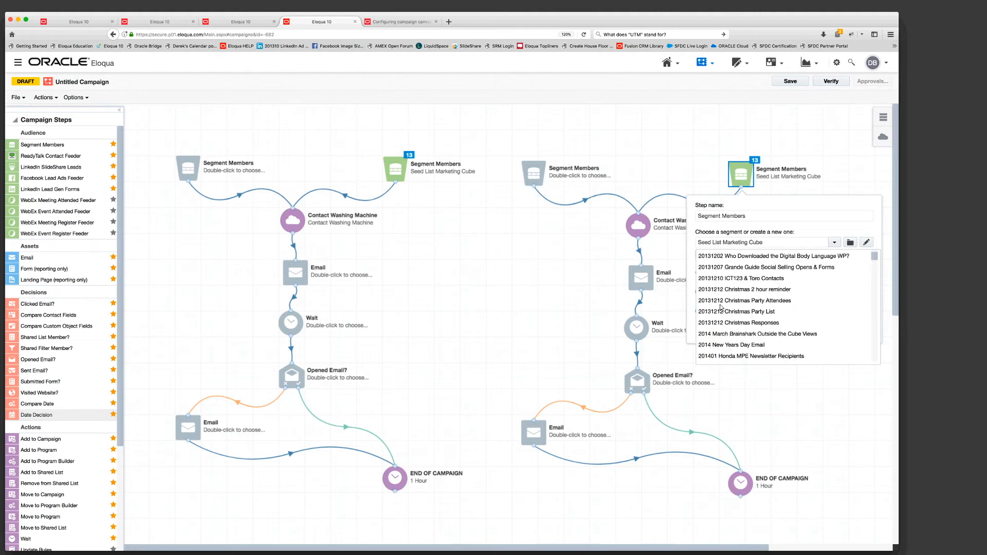
scroll(744, 337, "down", 3)
left_click(567, 276)
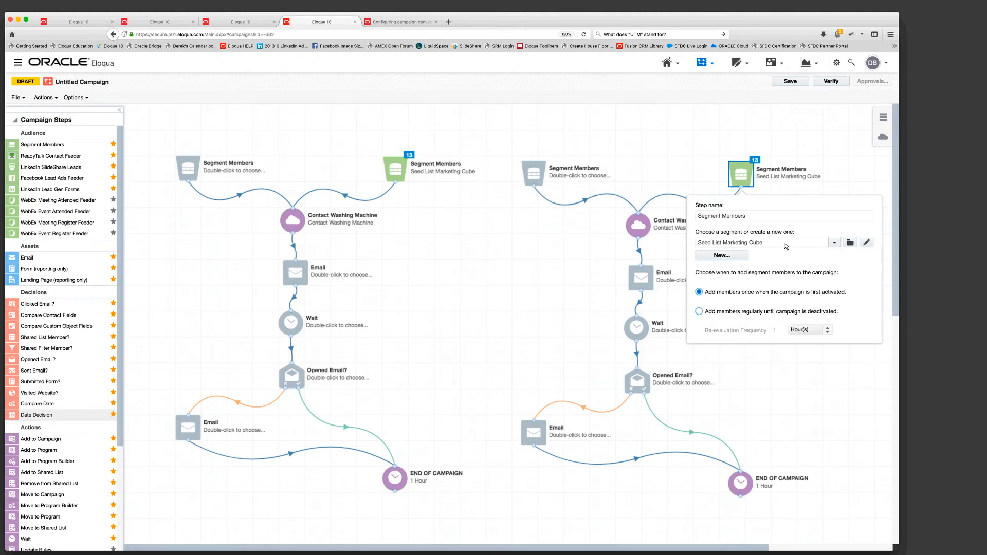
left_click(534, 313)
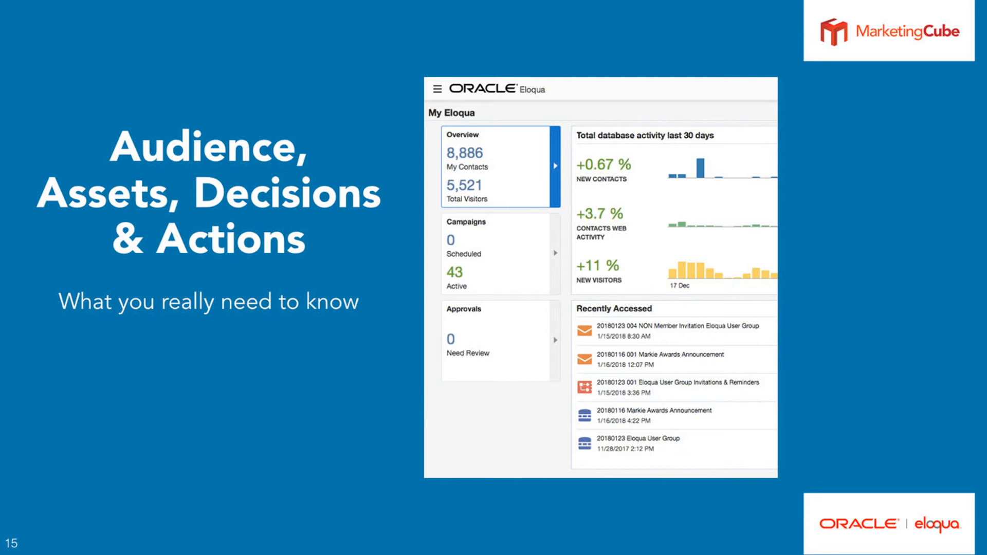
key("Right")
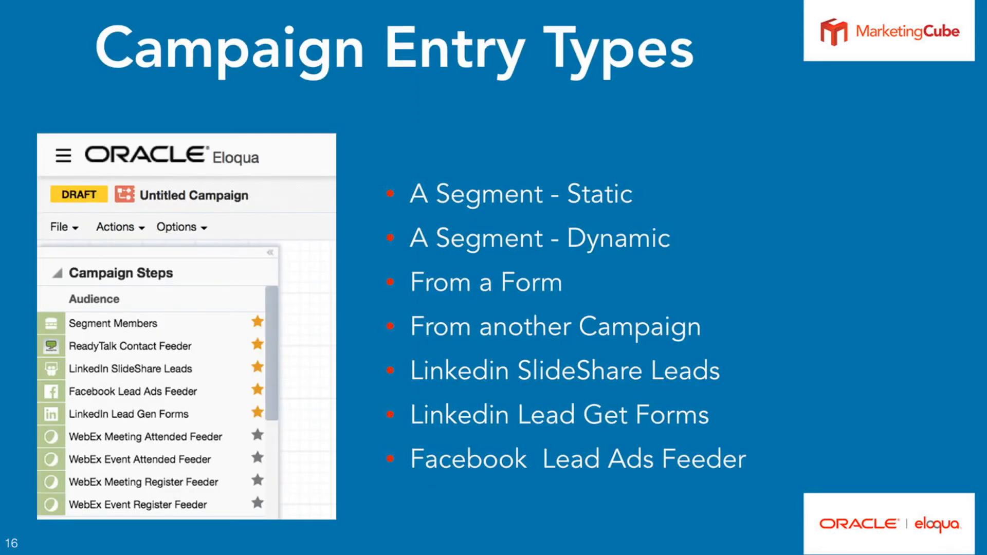
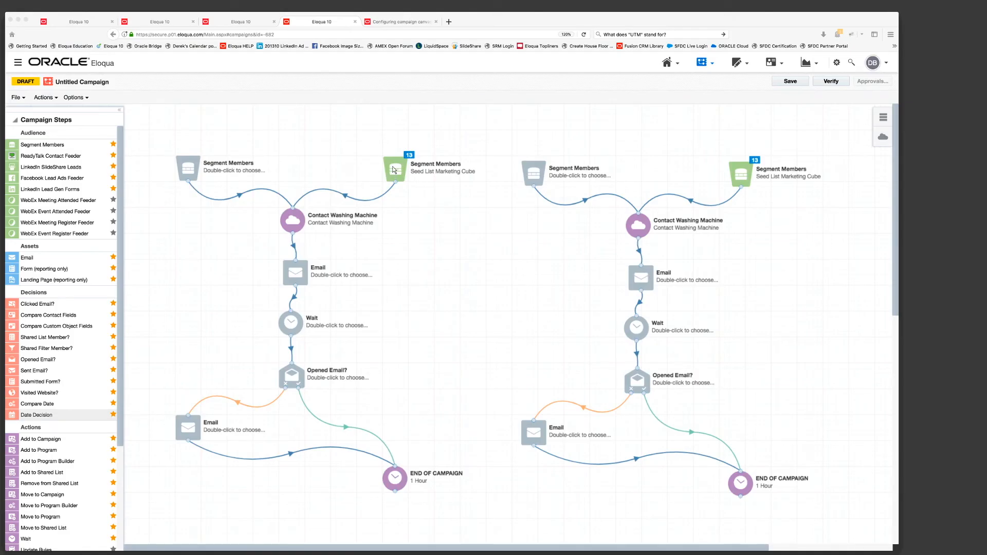
Set the original flow's Seed List Marketing Cube segment step to add members regularly until the campaign is deactivated
left_click(394, 170)
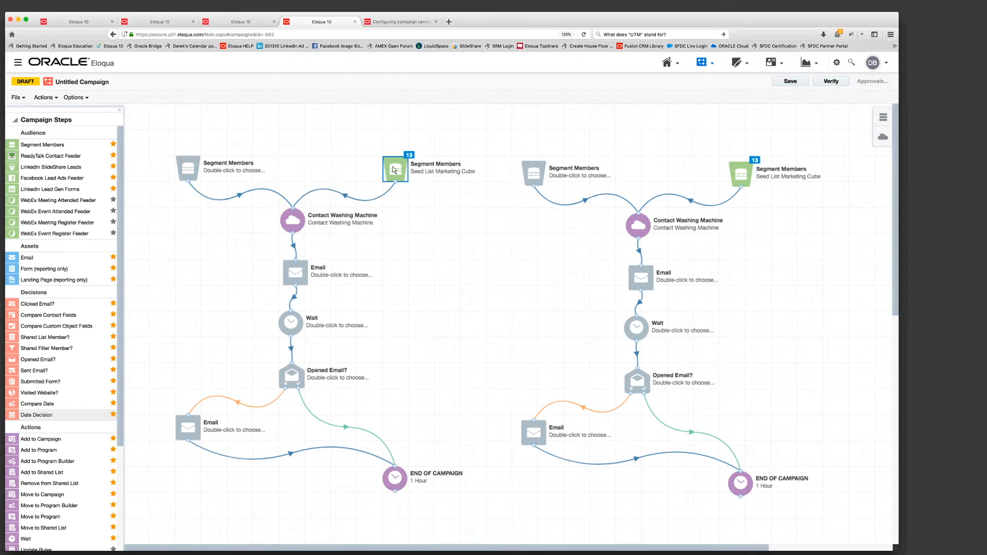
double_click(394, 170)
left_click(354, 307)
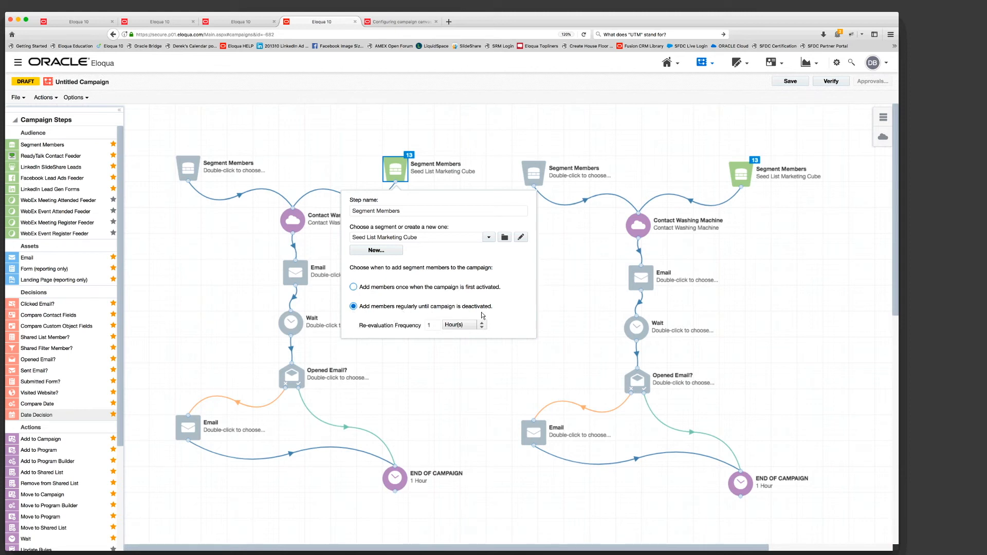
Try a re-evaluation frequency in days for the segment step
left_click(482, 325)
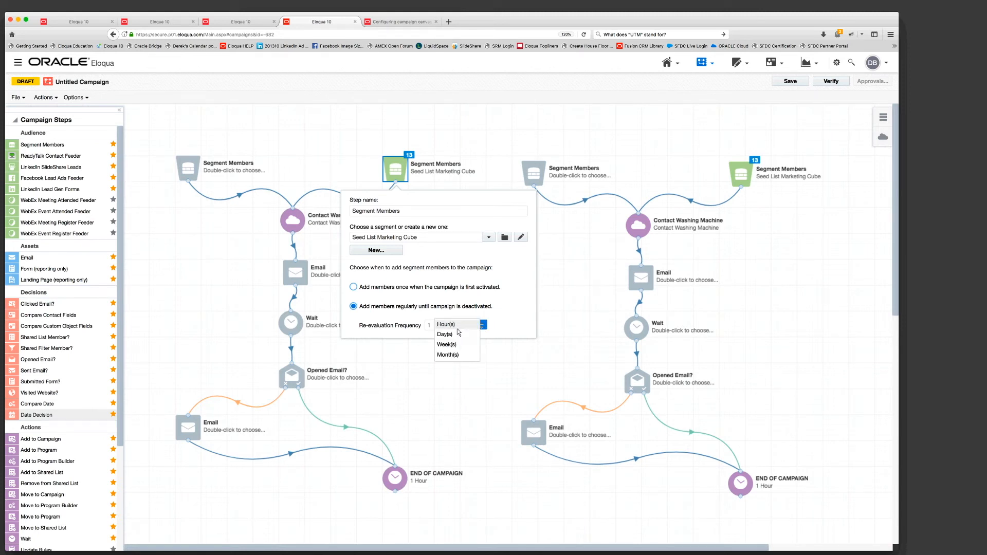
left_click(429, 325)
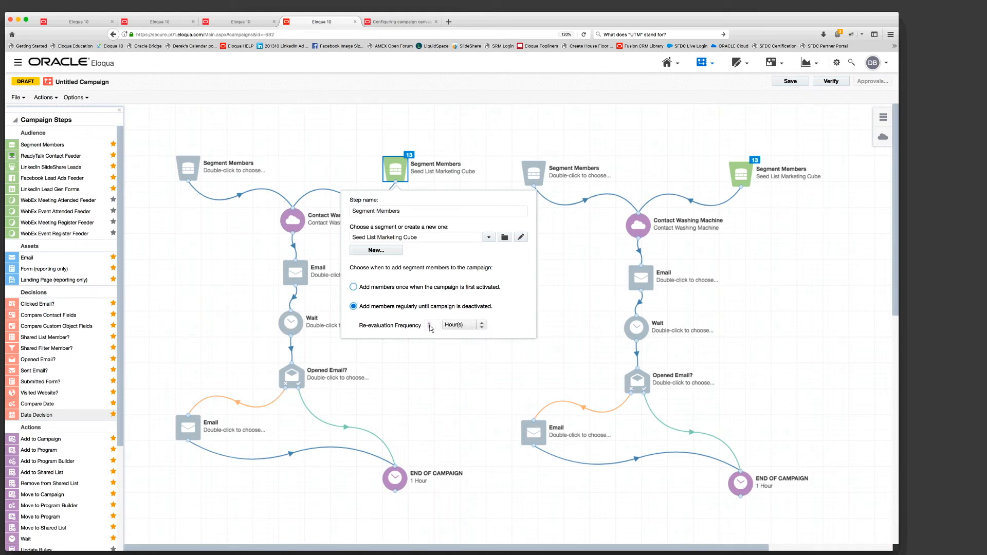
left_click(483, 324)
left_click(464, 335)
double_click(435, 328)
Set the segment step's re-evaluation frequency to 3 hours
left_click(466, 326)
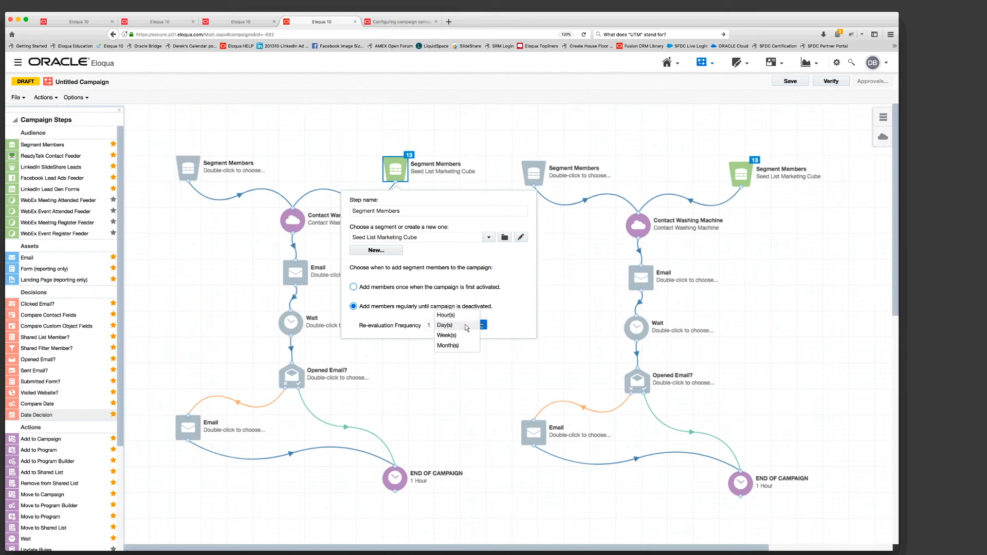
left_click(458, 315)
double_click(434, 328)
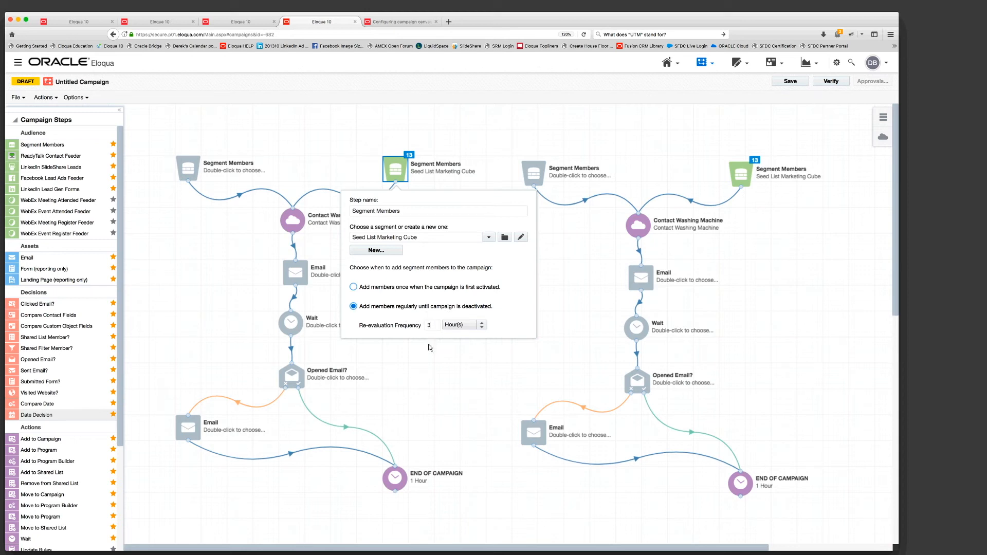
Set the original flow's Wait step to hold contacts for 5 days and look through the available time units
left_click(434, 375)
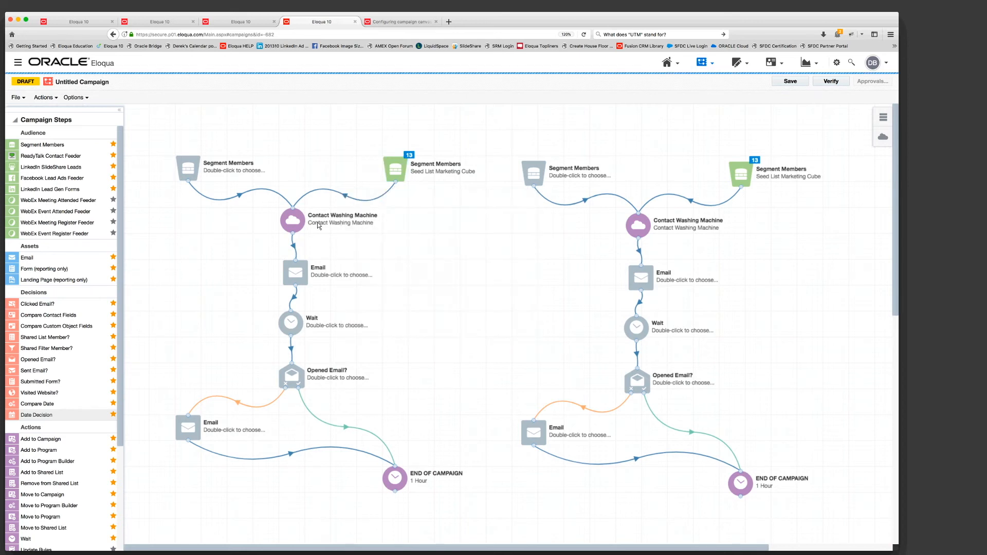
left_click(292, 323)
double_click(293, 324)
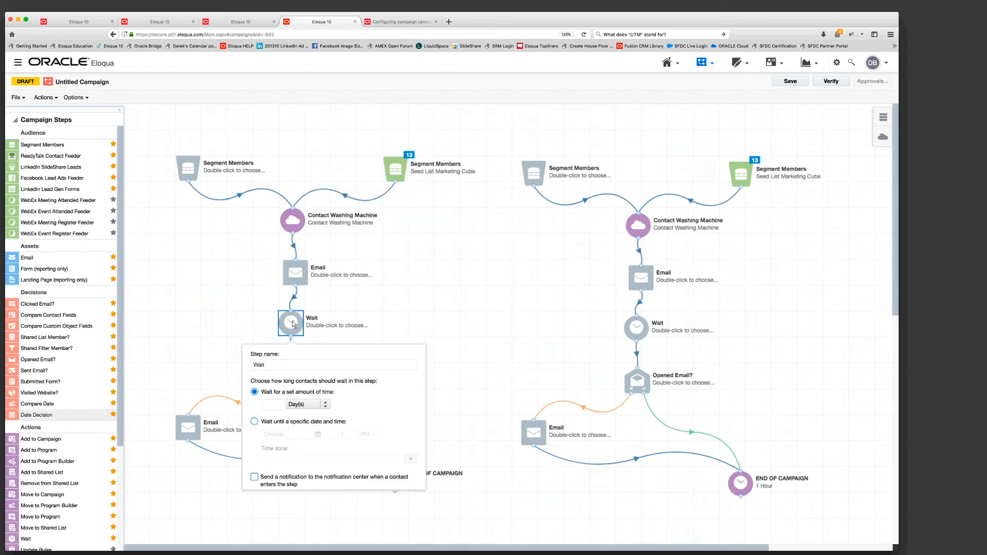
left_click(273, 406)
type("5")
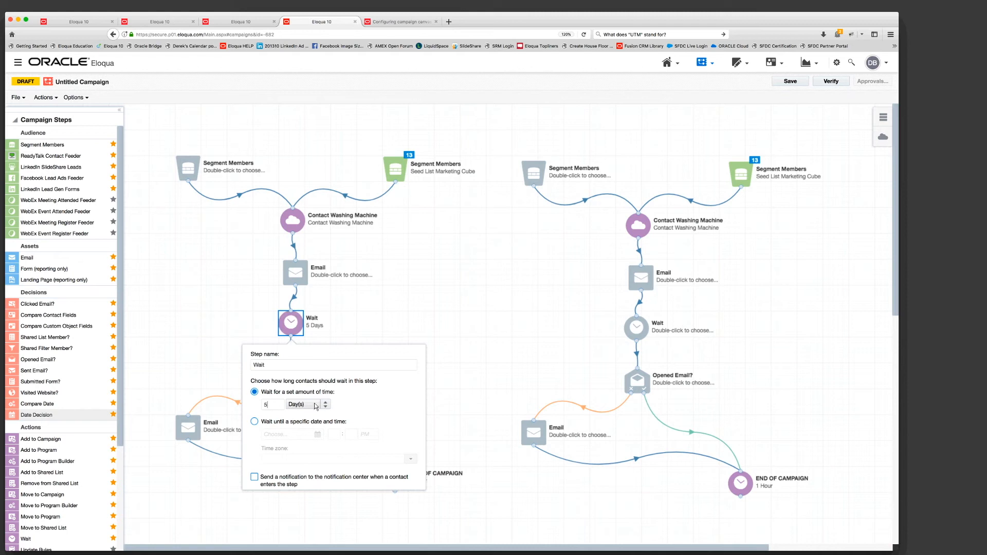
left_click(316, 404)
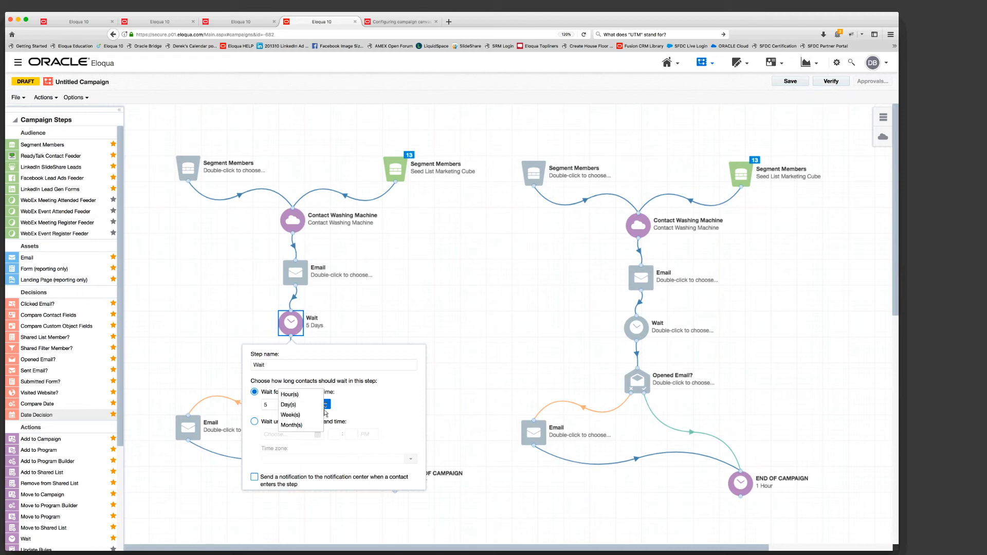
Make the original flow's Wait step hold contacts until the specific date 2/8/2018
left_click(254, 422)
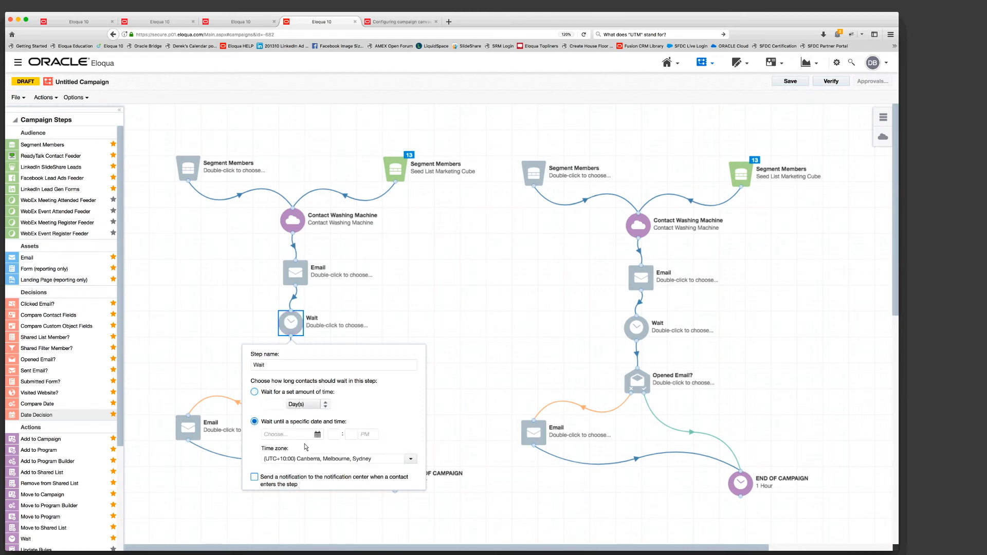
left_click(318, 436)
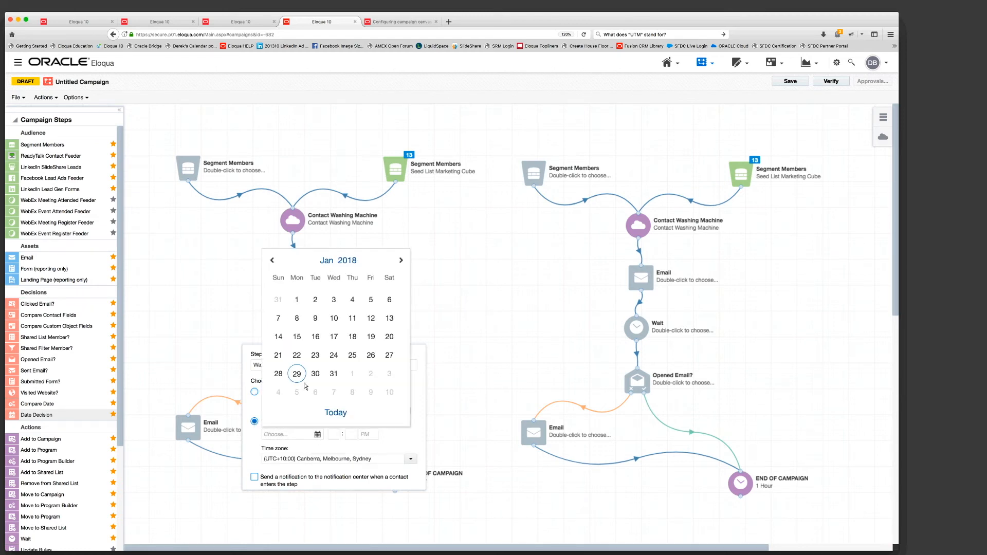
left_click(333, 336)
left_click(401, 261)
left_click(353, 318)
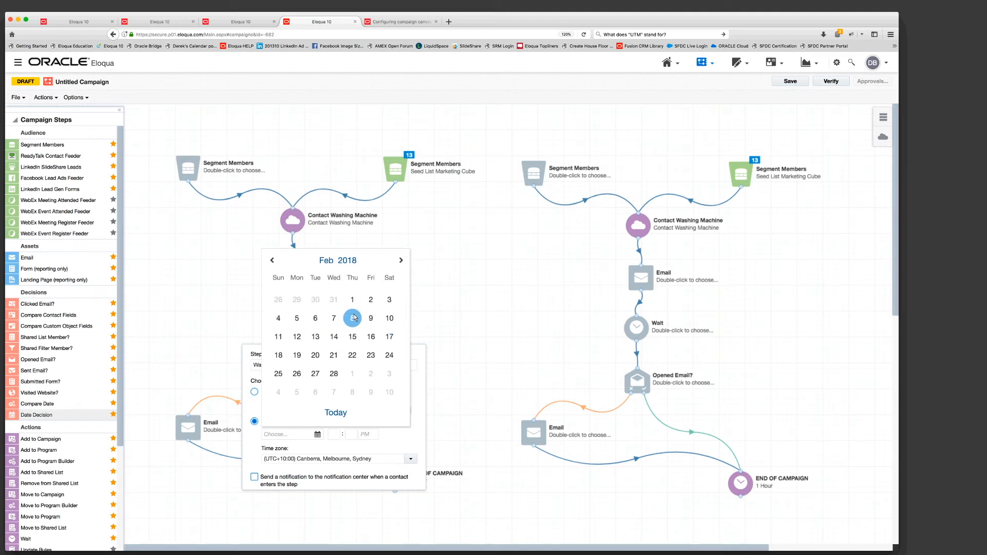
Browse the time zones offered for the Wait step's specific date and close its settings
left_click(410, 459)
scroll(345, 480, "down", 3)
scroll(344, 479, "down", 5)
scroll(345, 479, "down", 2)
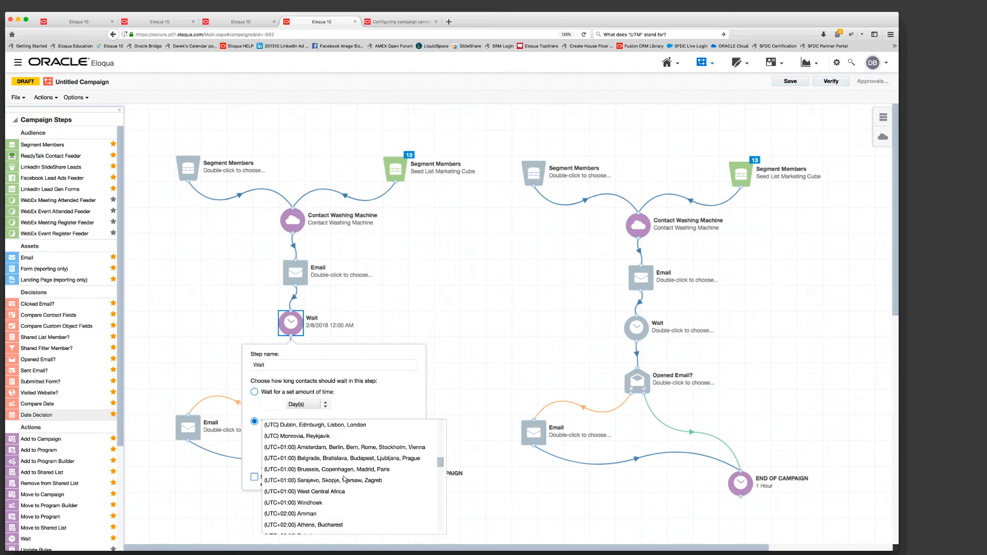
left_click(378, 410)
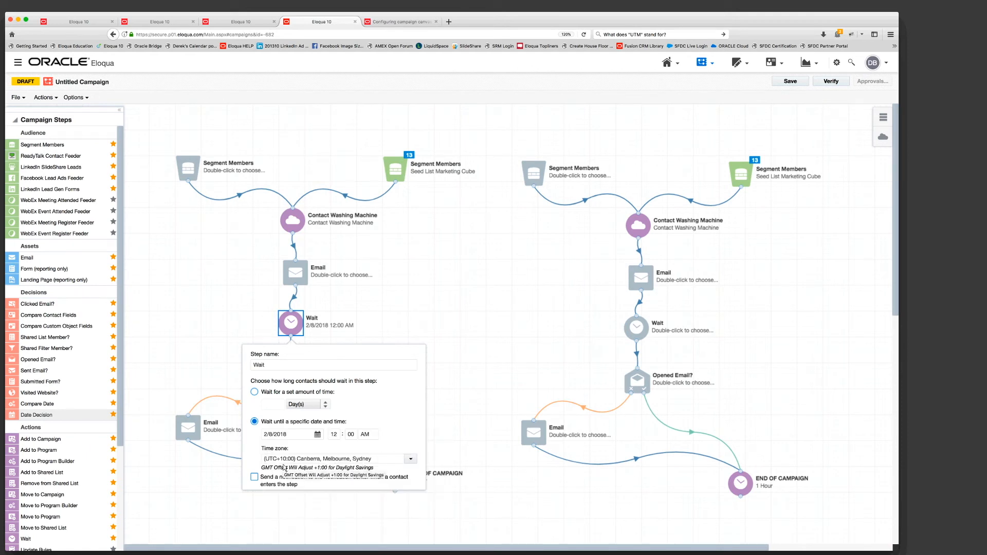
key("super+equal")
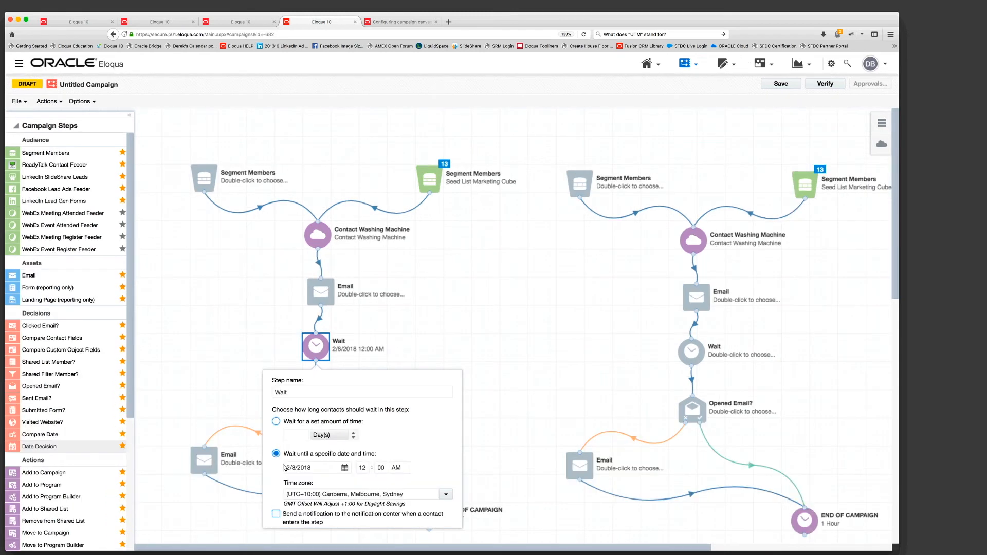
key("super+equal")
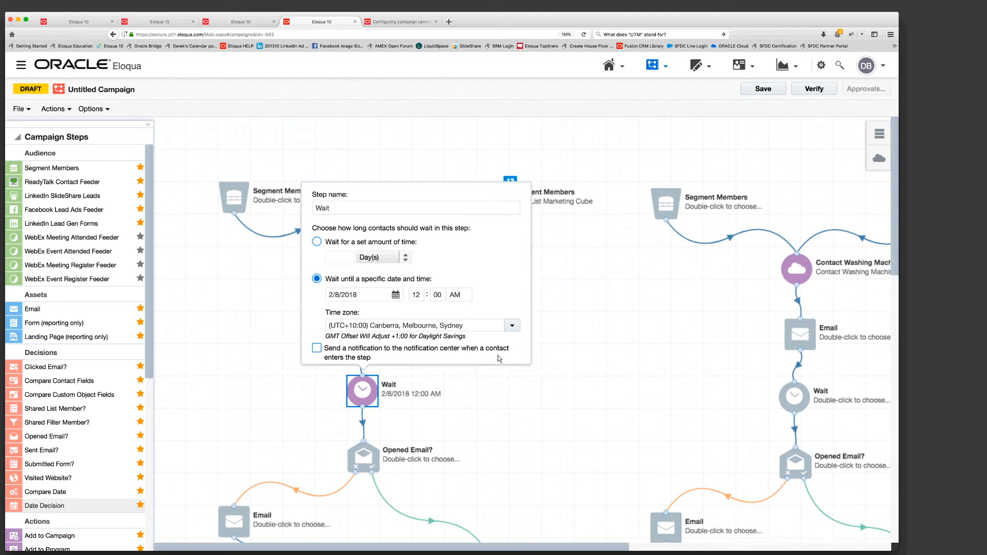
left_click(522, 388)
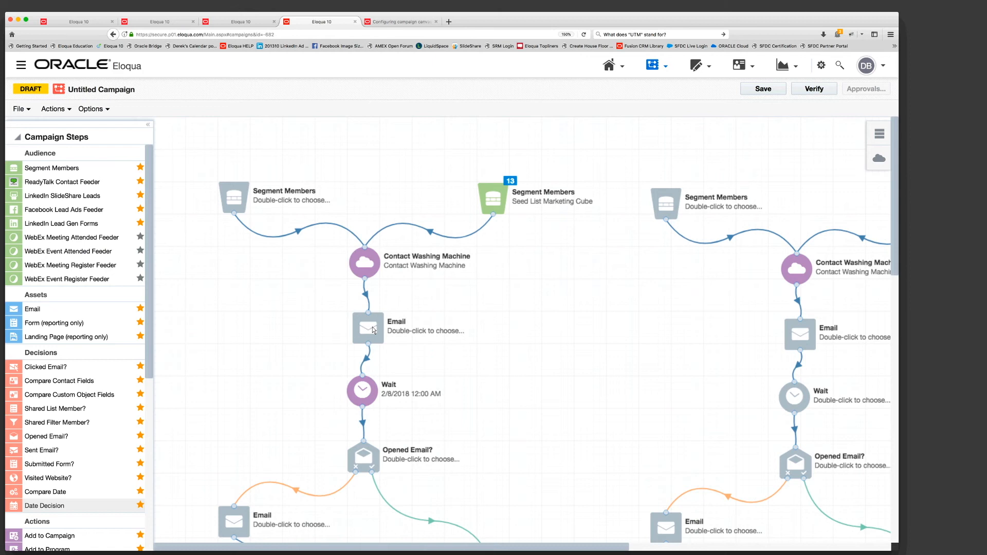
Move the original flow's first Email step out of line and review the Seed List Marketing Cube segment step's settings
left_click_drag(374, 330, 448, 330)
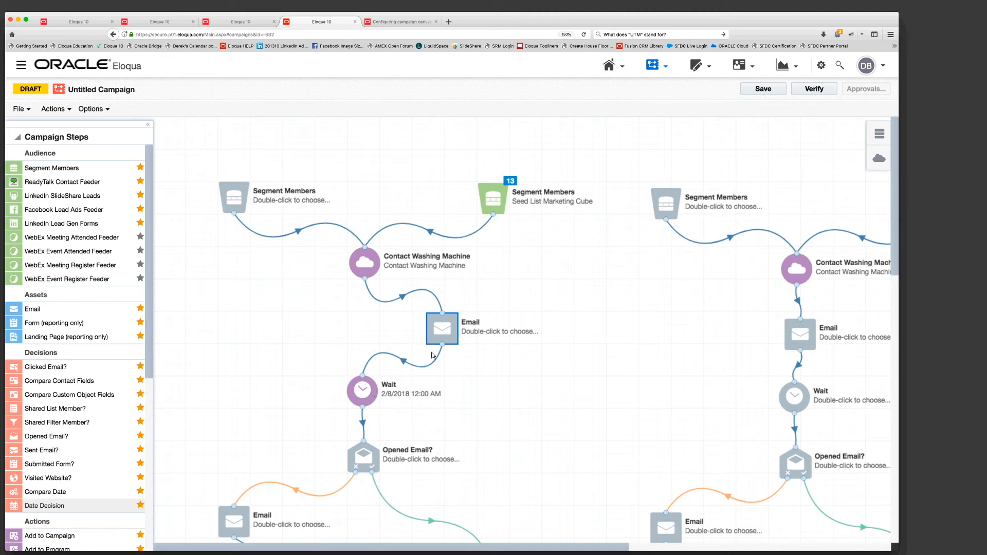
left_click(495, 200)
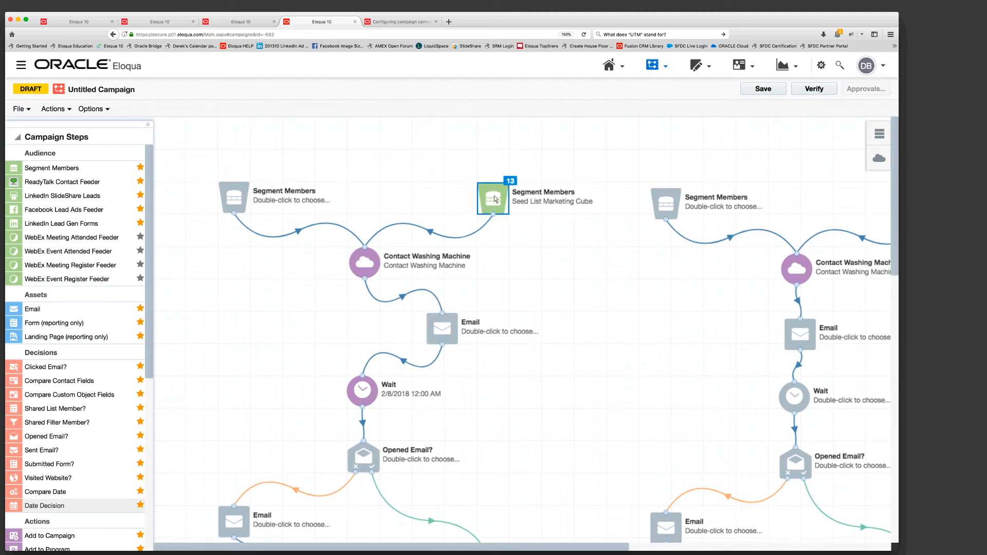
double_click(495, 200)
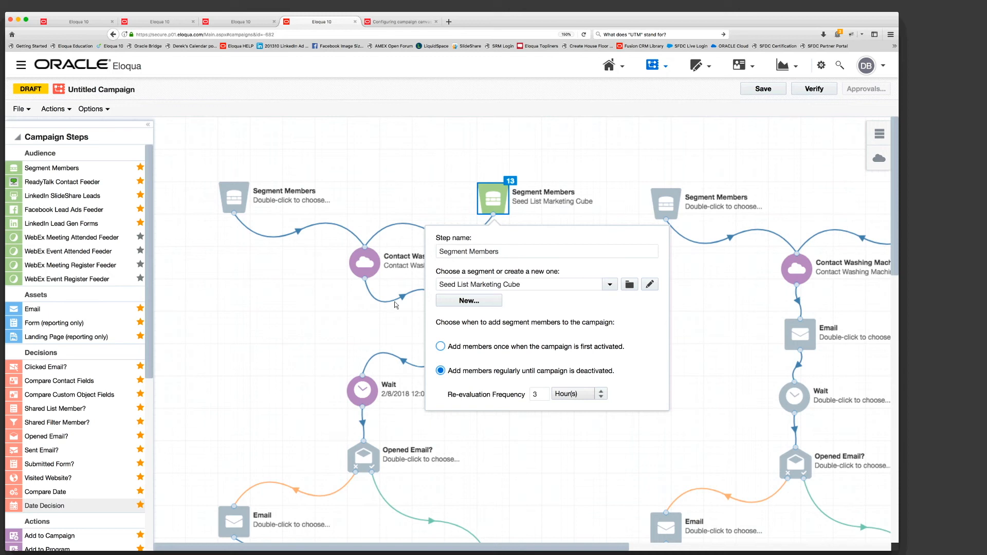
left_click(368, 323)
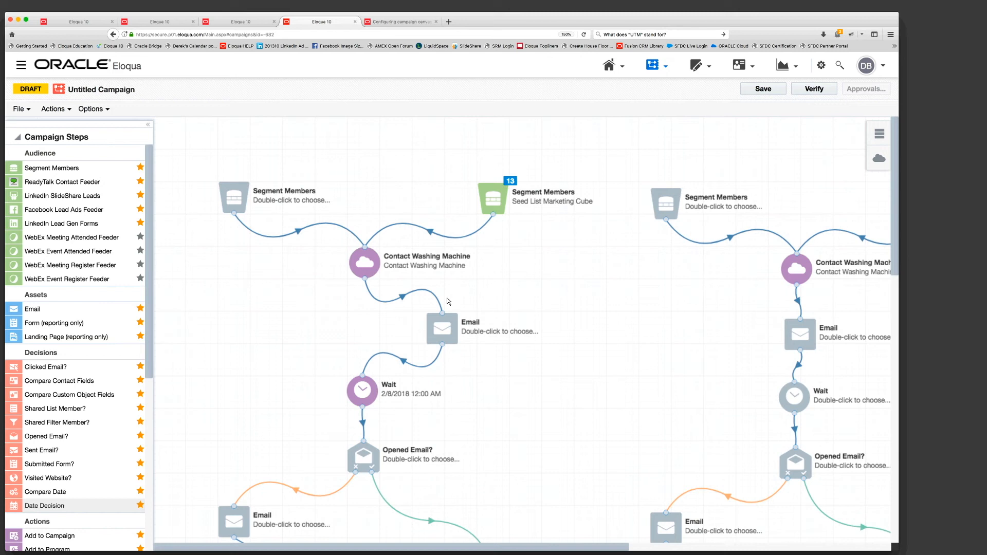
Assign the email 20130626_EDM_Oracle_Eloqua_Training.html to the original flow's first Email step
left_click(443, 325)
double_click(443, 325)
left_click(443, 326)
double_click(443, 326)
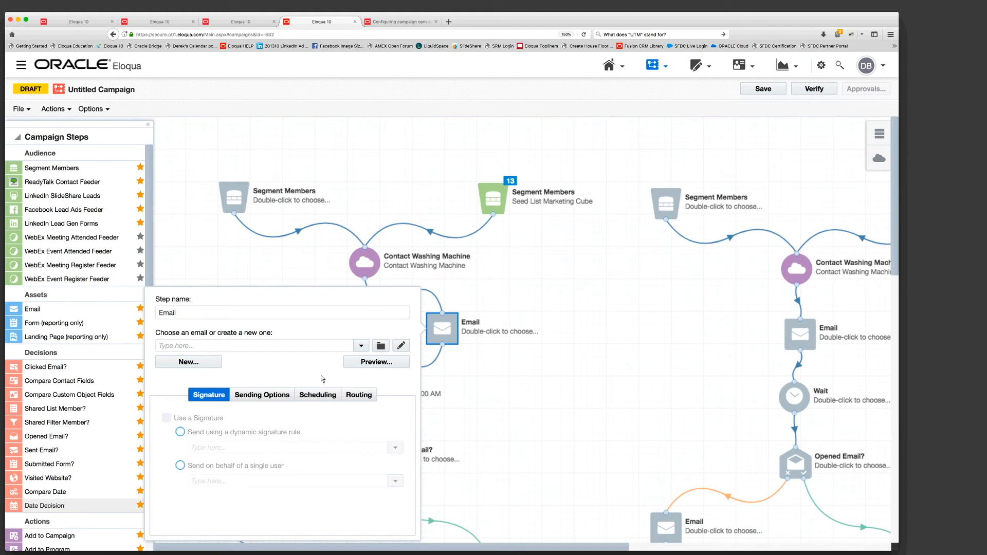
left_click(362, 346)
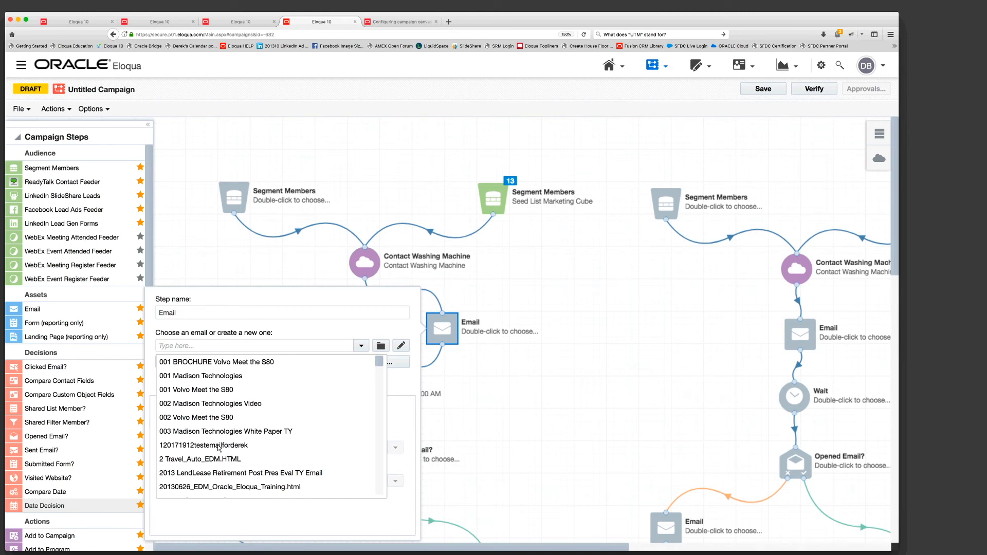
left_click(219, 487)
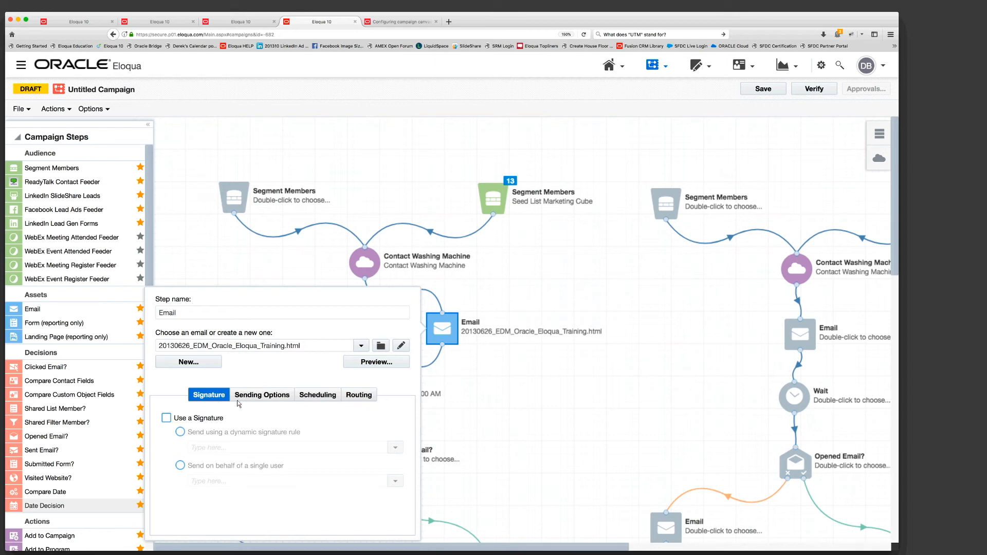
Restrict the Email step's sending hours to between 9:00 AM and 5:00 PM
left_click(314, 399)
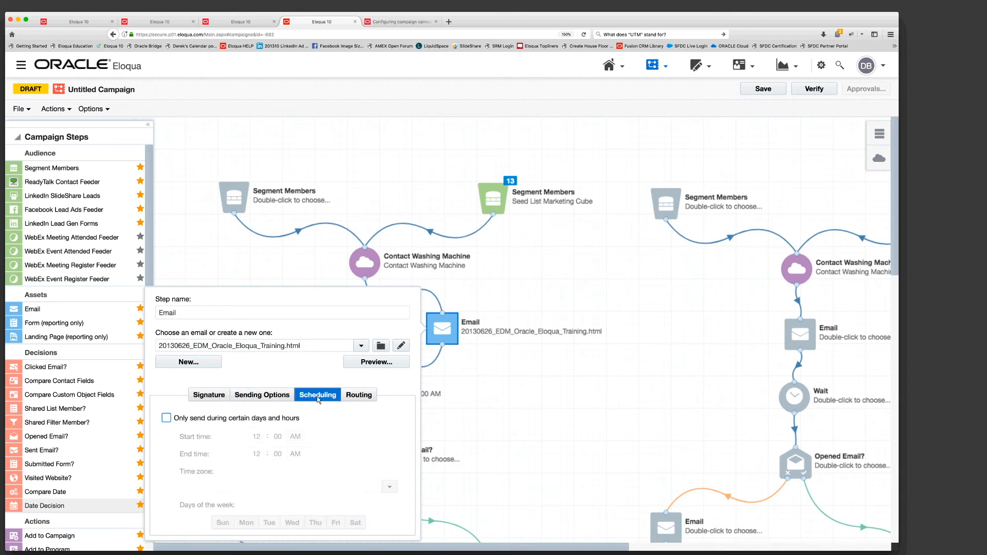
left_click(166, 419)
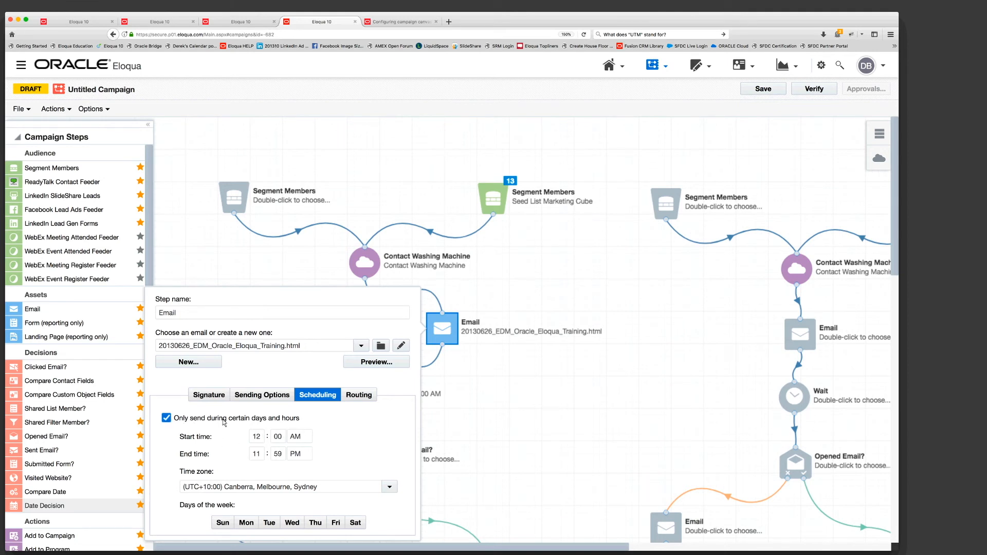
double_click(260, 439)
type("9")
key("Tab")
double_click(256, 454)
type("5")
key("Tab")
type("00")
Limit the Email step's sending days to Monday, Wednesday and Friday and close its settings
left_click(247, 523)
left_click(270, 524)
left_click(315, 524)
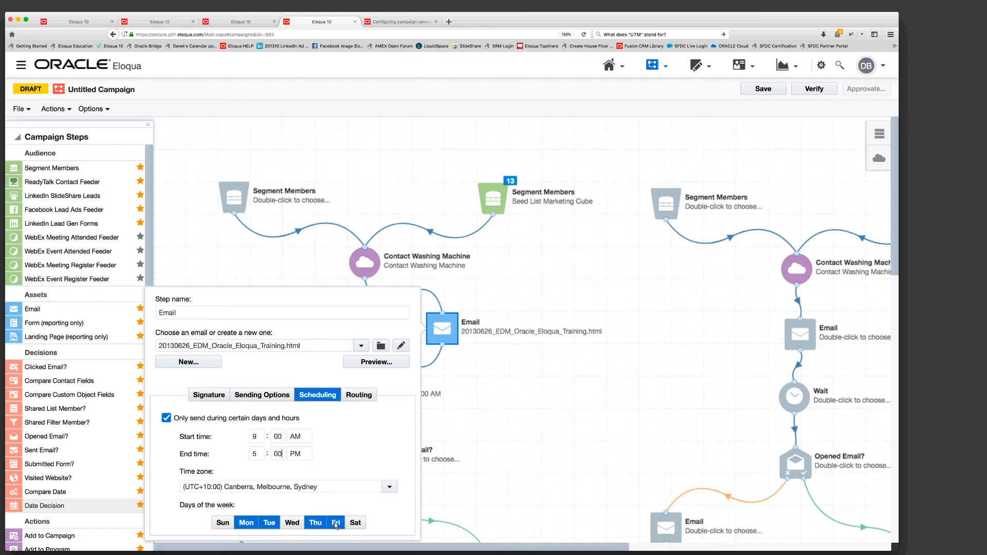
left_click(298, 523)
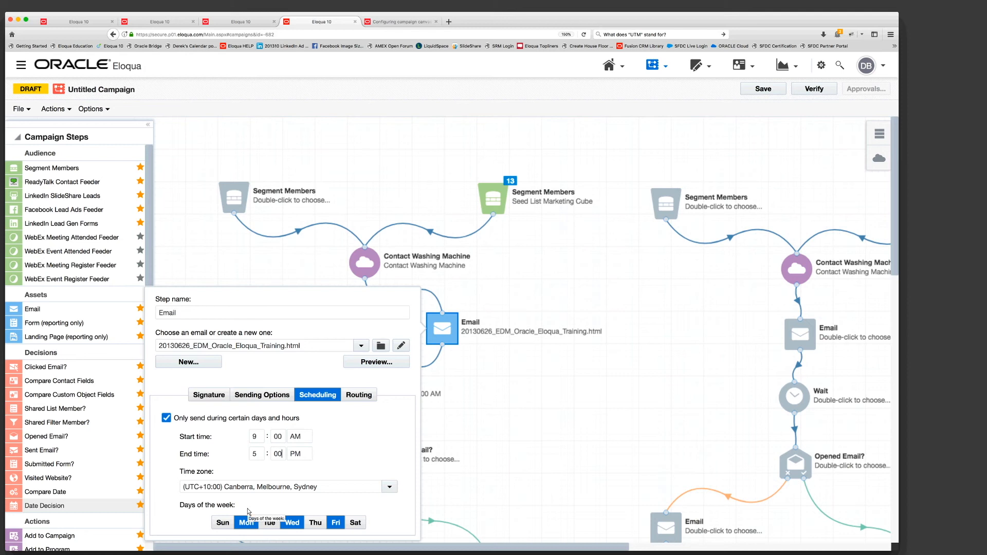
left_click(477, 369)
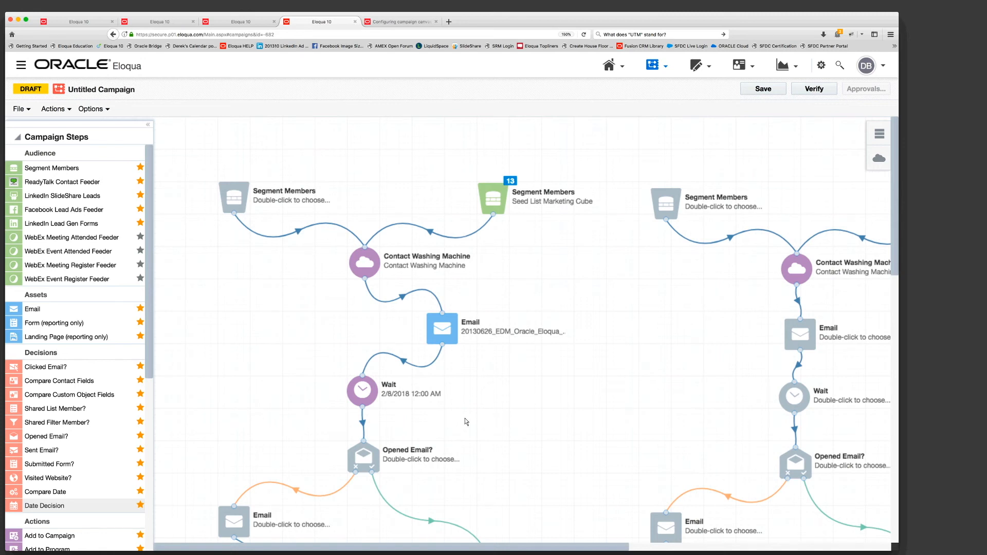
Take the Wait step out of the original flow and connect the first Email step directly to the Opened Email? decision
scroll(464, 418, "down", 5)
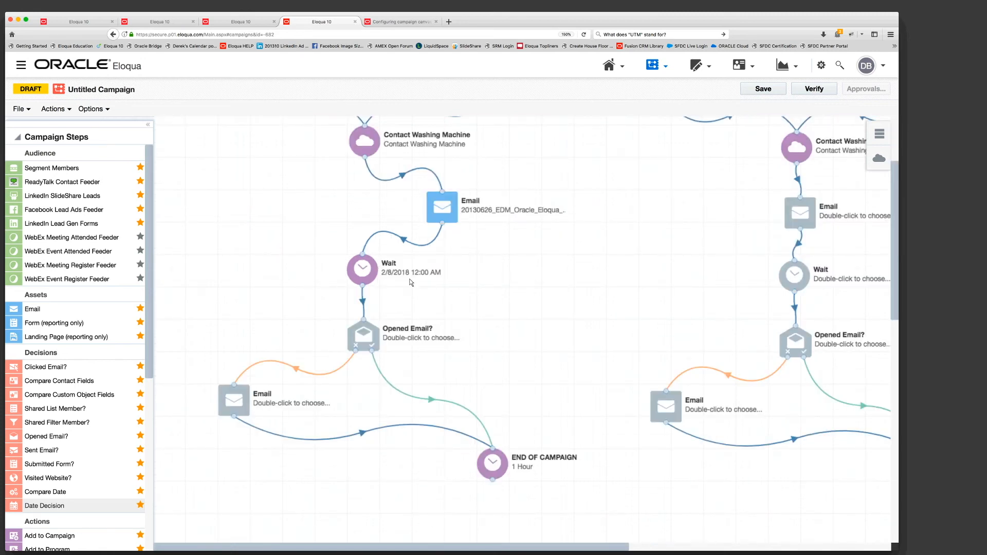
scroll(411, 283, "up", 4)
left_click_drag(363, 355, 239, 355)
left_click_drag(442, 309, 363, 408)
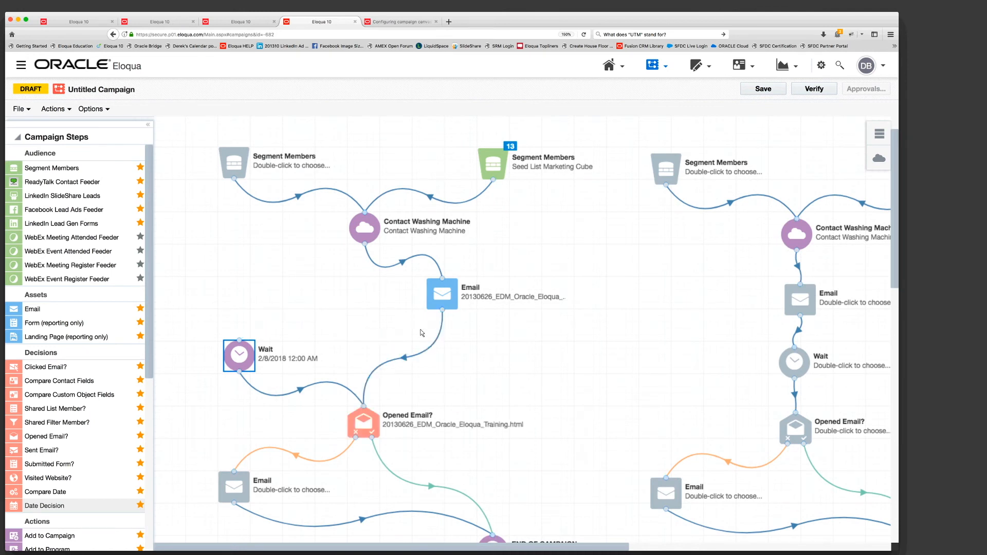
left_click_drag(437, 286, 364, 292)
left_click(310, 387)
key("Delete")
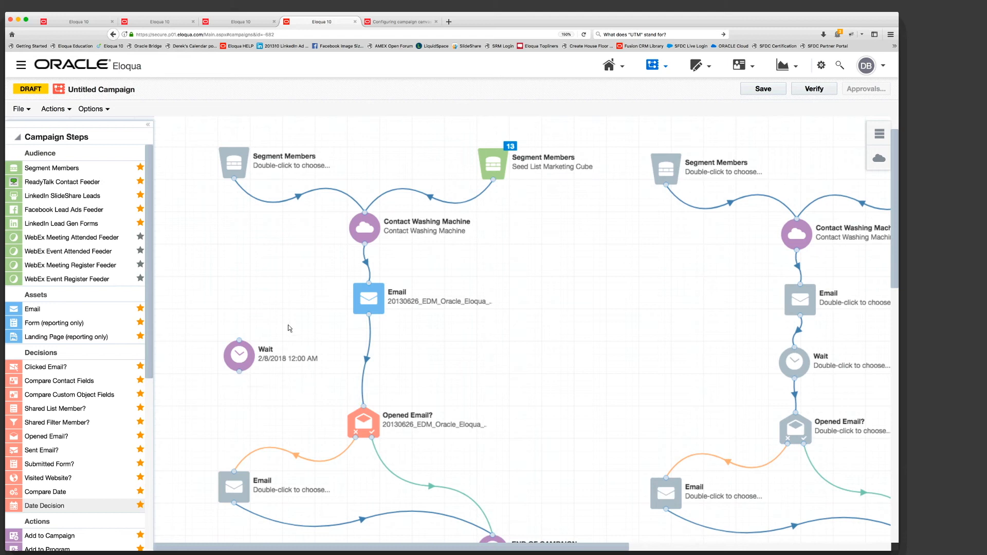
Nudge the detached Wait step and the first Email step, and review the Email step's scheduling and signature settings
left_click_drag(232, 360, 232, 327)
left_click_drag(368, 298, 363, 311)
double_click(363, 311)
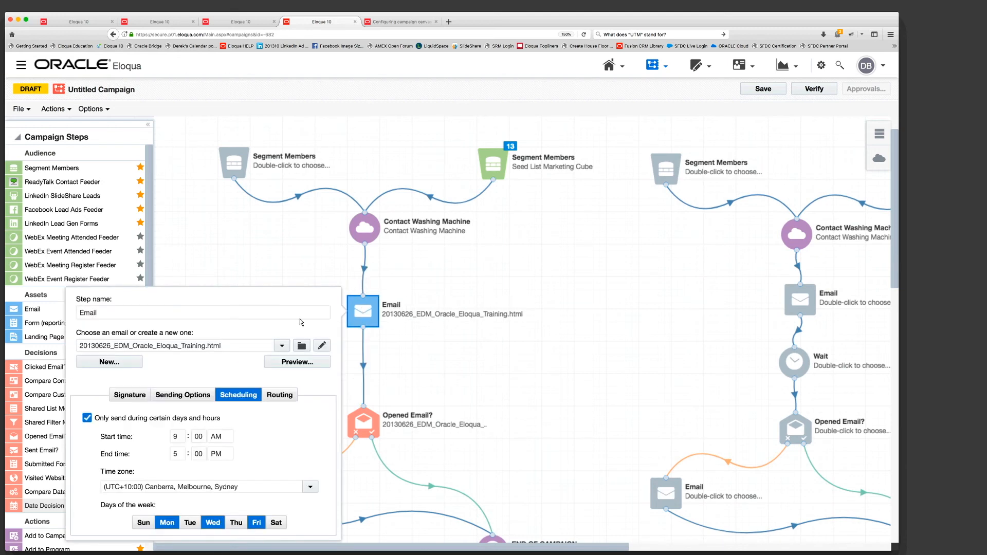
left_click(133, 397)
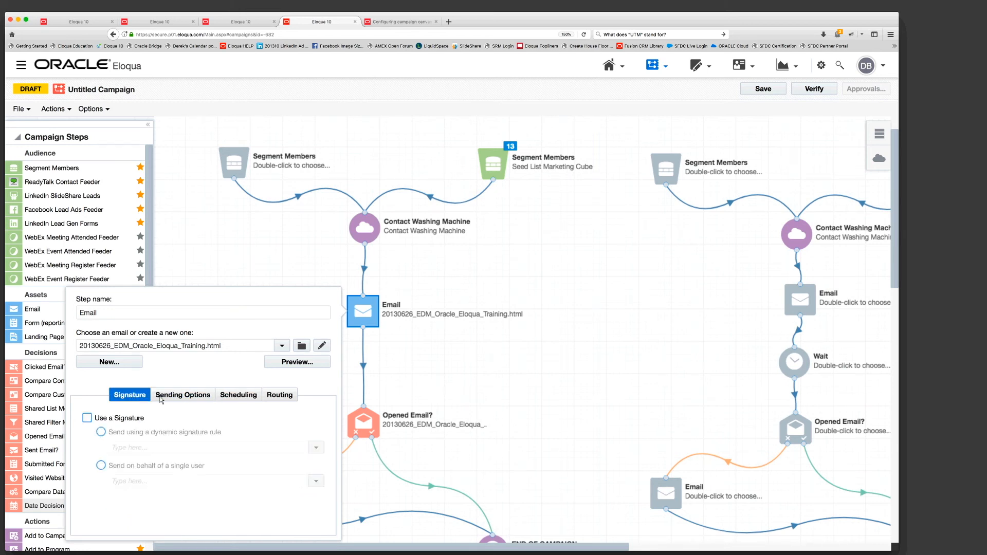
left_click(417, 366)
Align the Contact Washing Machine, Email and Opened Email? steps in a compact column with the detached Wait step beside them
left_click_drag(240, 318, 218, 305)
left_click(359, 422)
left_click_drag(357, 385, 355, 372)
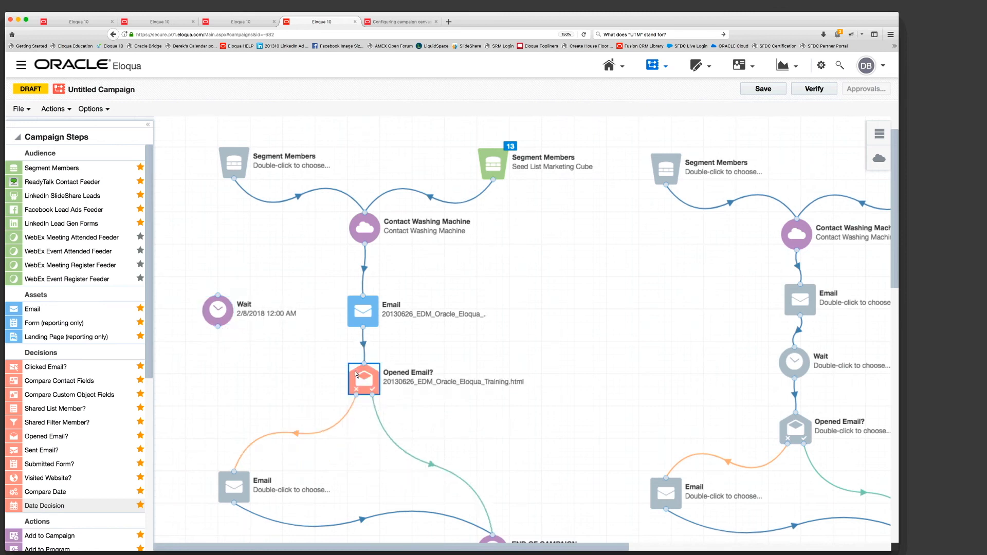
left_click_drag(365, 297, 364, 286)
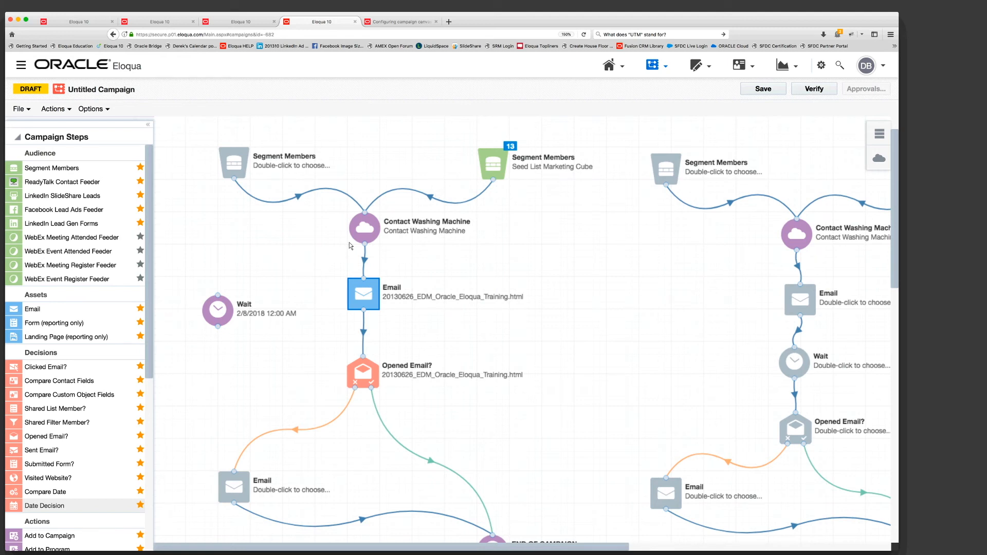
left_click_drag(367, 231, 369, 230)
left_click(364, 296)
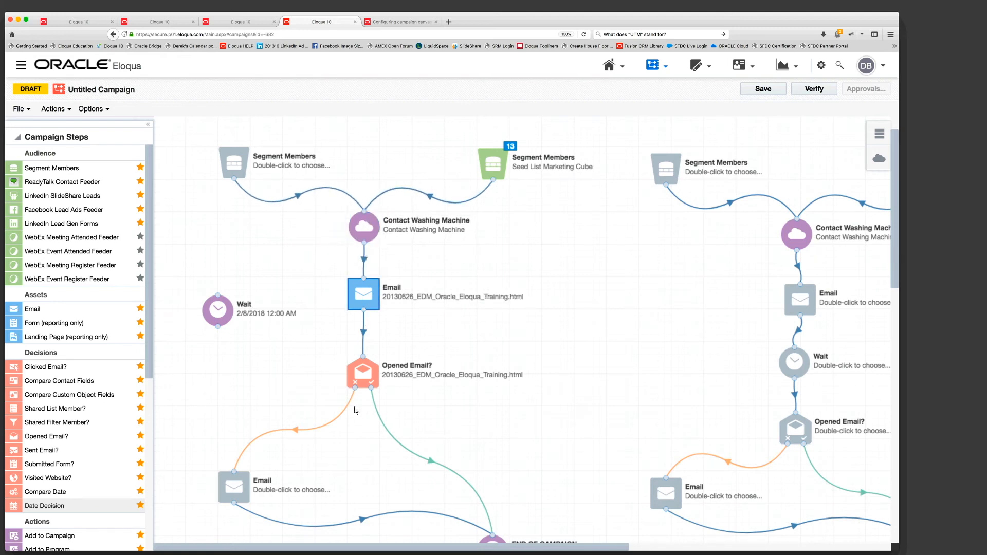
Set the evaluation period of the original flow's Opened Email? decision to 1 week
double_click(364, 378)
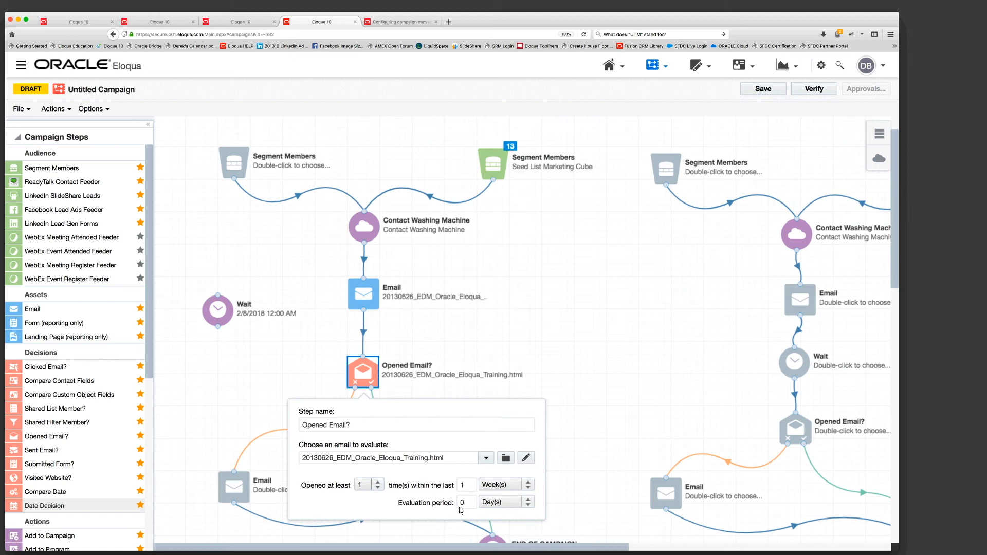
type("1")
left_click(495, 500)
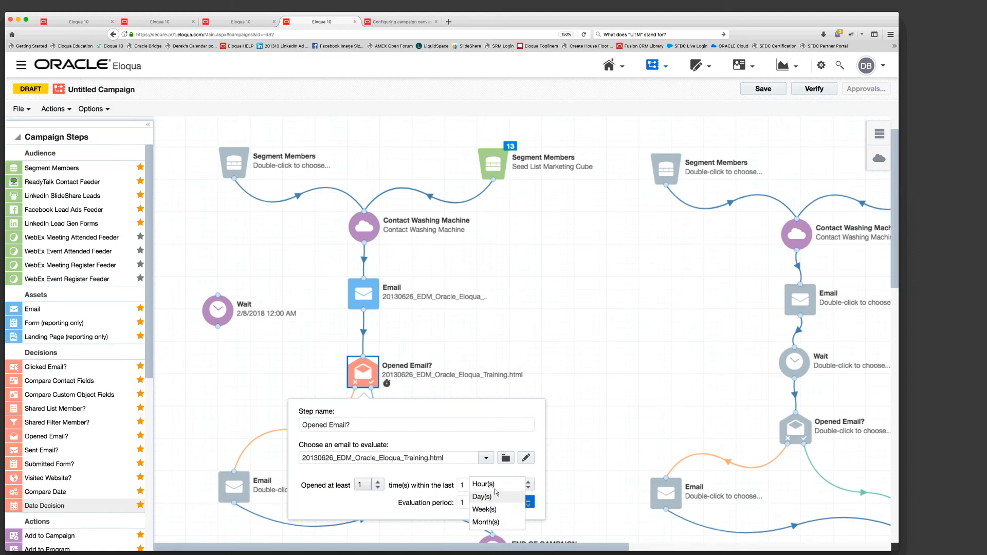
left_click(486, 509)
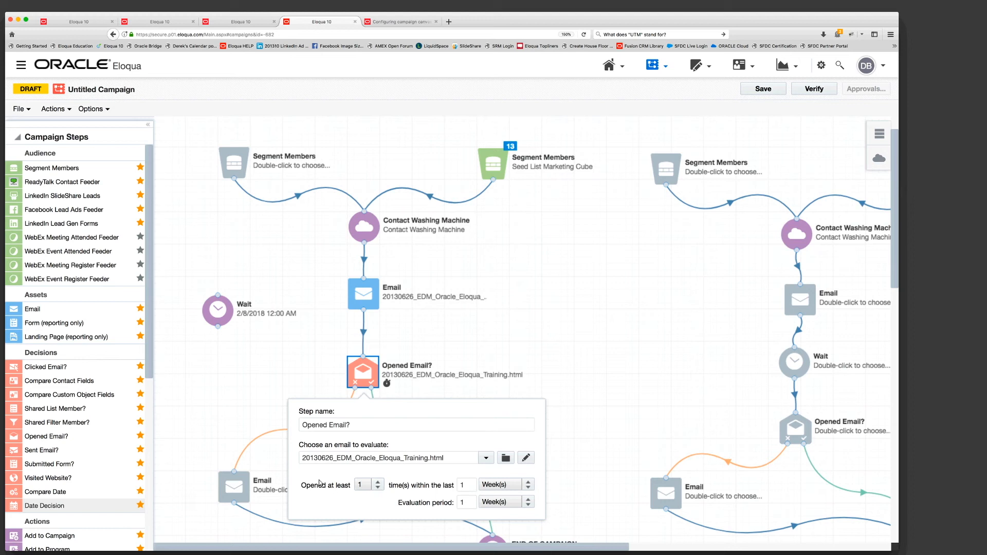
Review the available minimum open counts for the original flow's Opened Email? decision
left_click(380, 487)
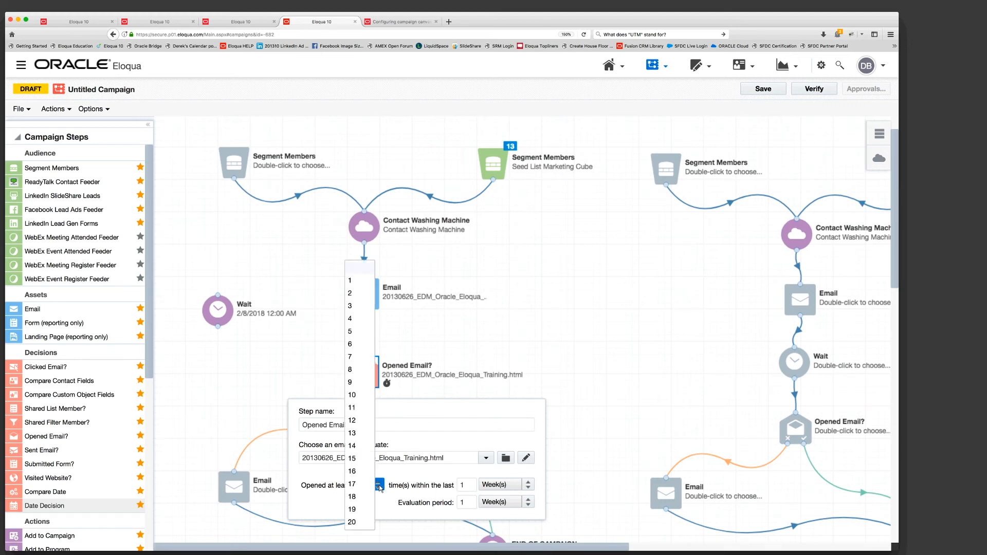
left_click(379, 488)
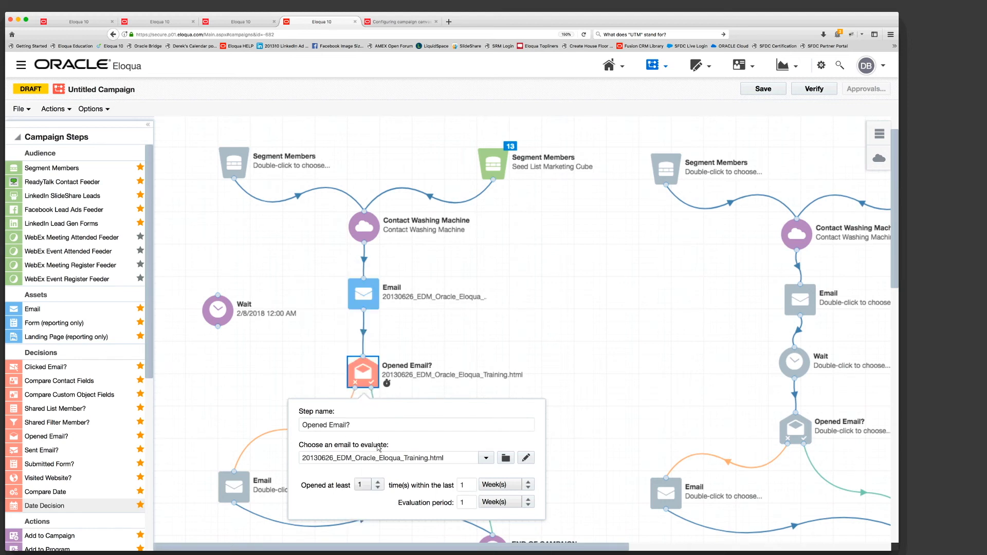
left_click(380, 490)
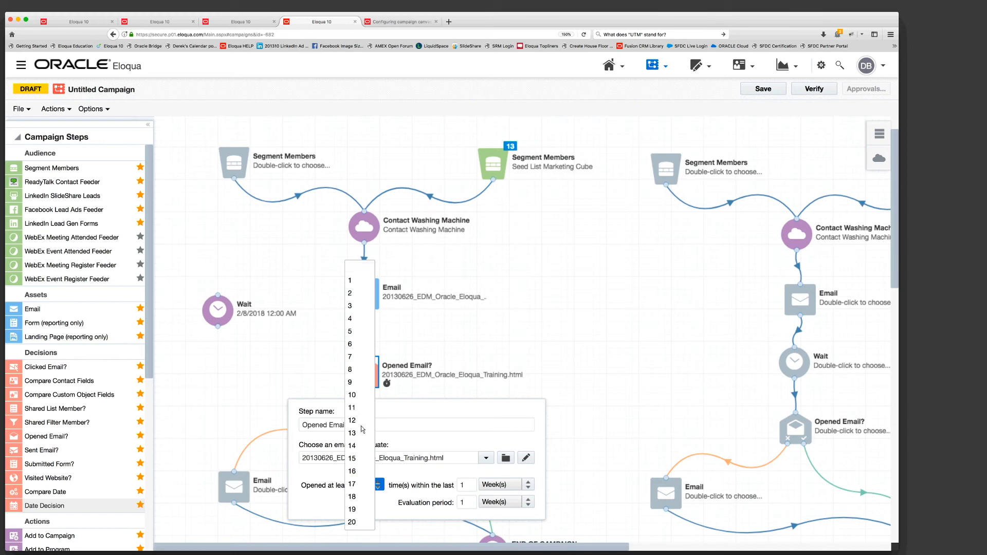
left_click(402, 473)
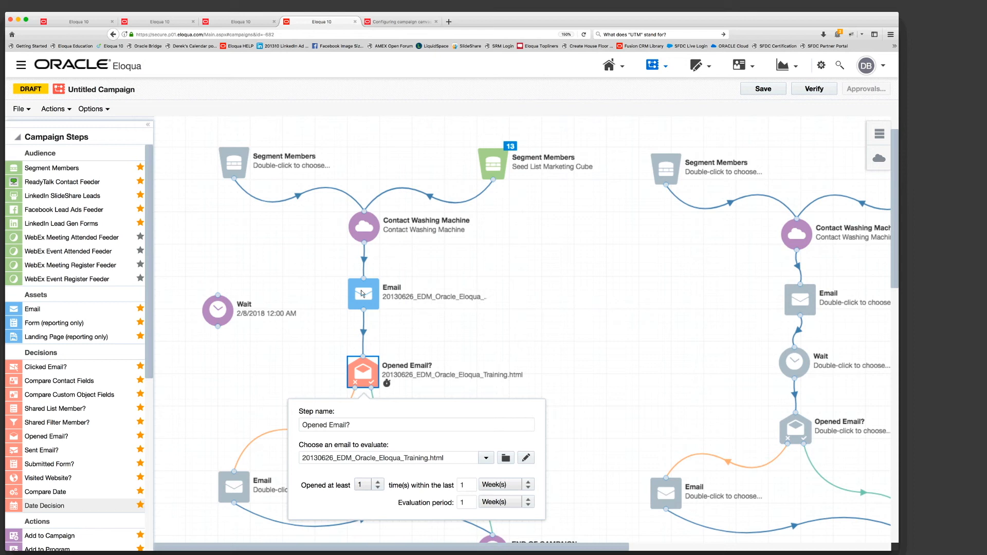
Shift the original flow's first Email step aside and bring it back between Contact Washing Machine and Opened Email?
left_click(392, 294)
left_click_drag(372, 293, 418, 295)
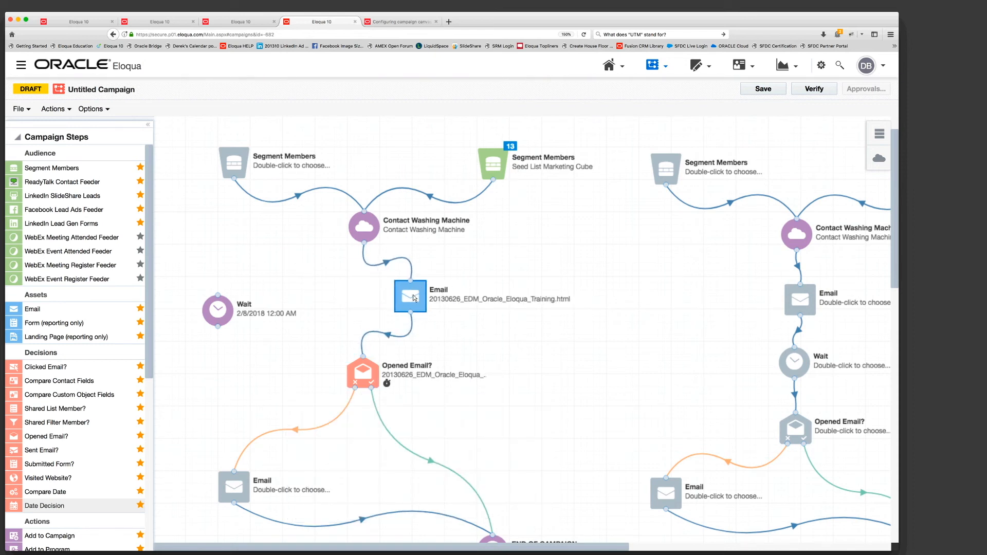
left_click_drag(415, 298, 378, 298)
left_click(377, 299)
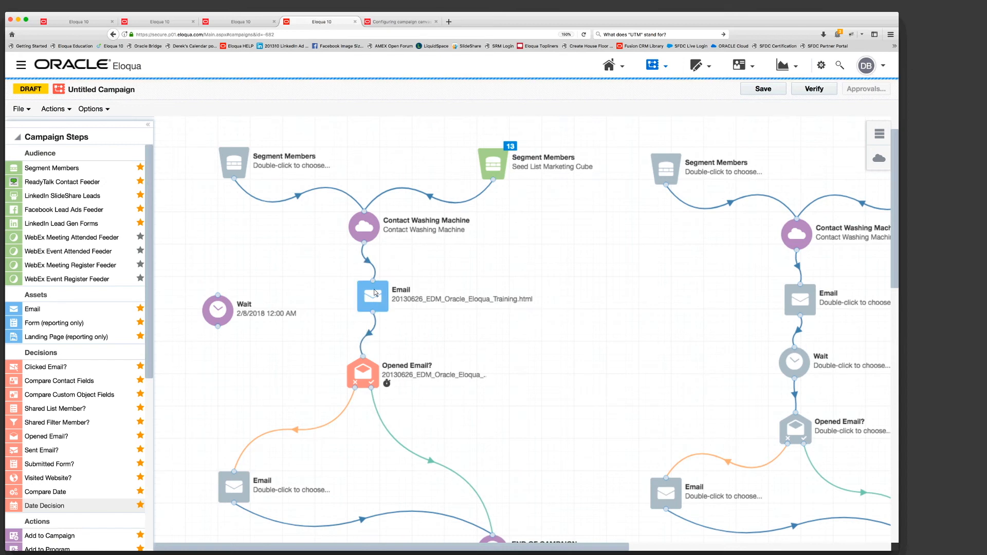
left_click_drag(374, 297, 371, 298)
Review the settings of the original flow's Opened Email? decision, including its evaluated email and evaluation period
left_click(362, 370)
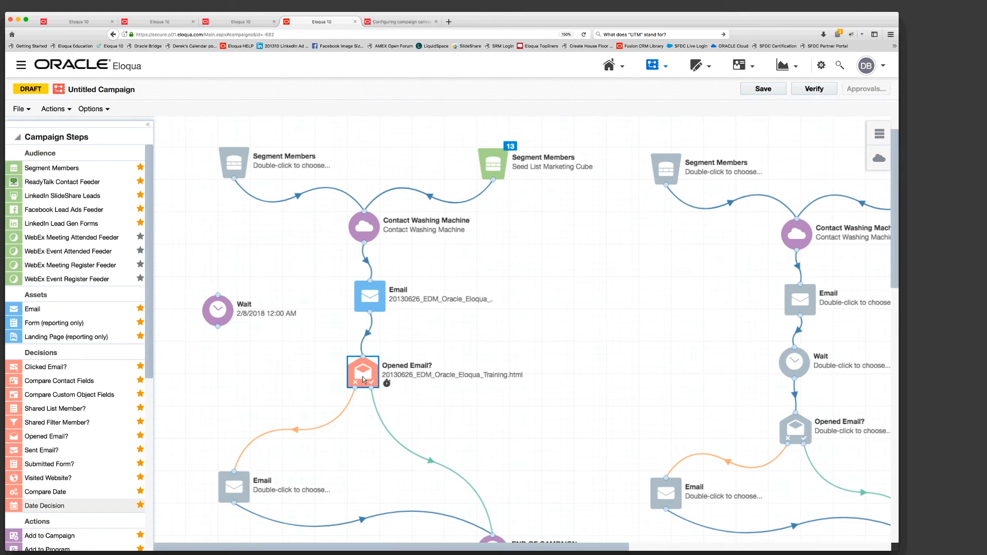
double_click(363, 380)
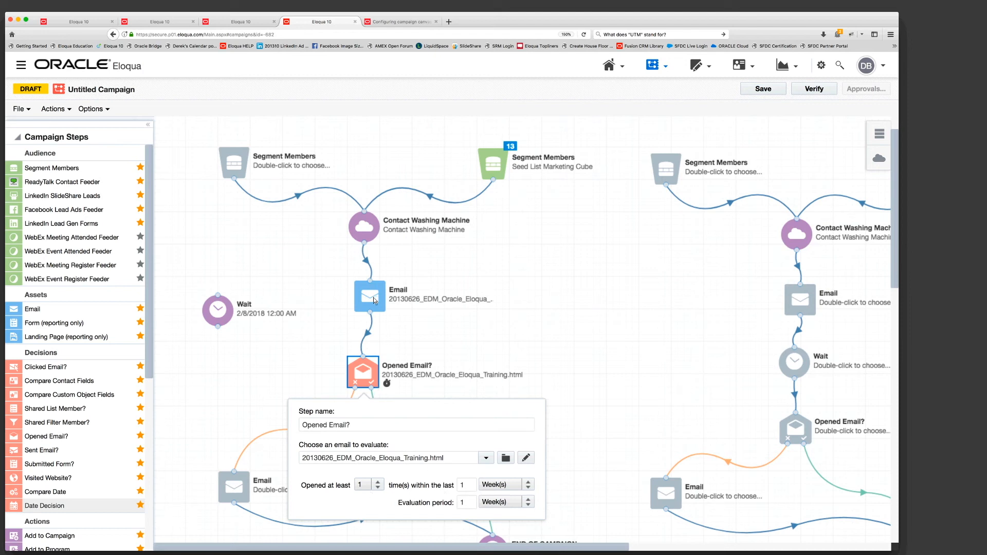
left_click(404, 341)
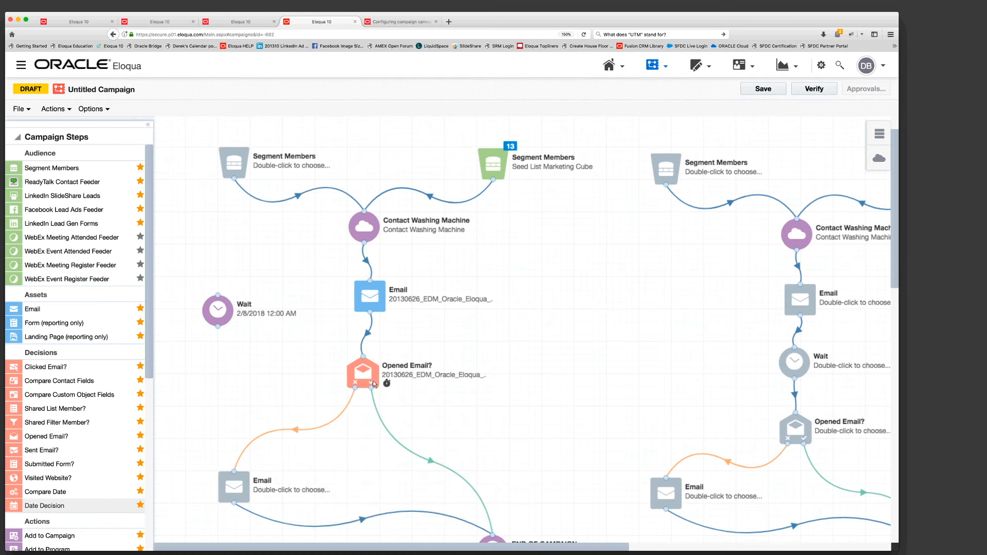
Move the detached Wait step closer to the original flow and reposition END OF CAMPAIGN slightly below the second Email step
left_click_drag(220, 313, 271, 335)
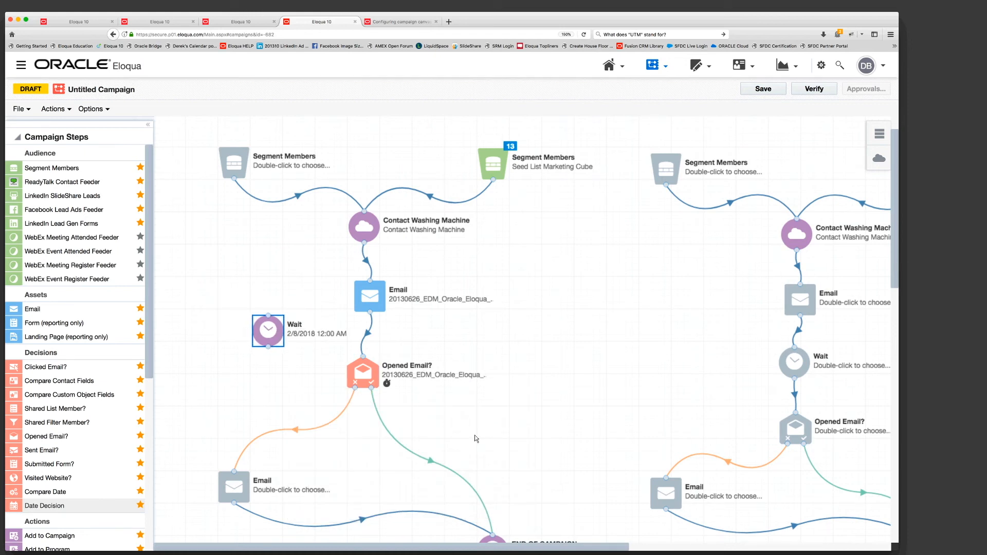
scroll(475, 436, "down", 2)
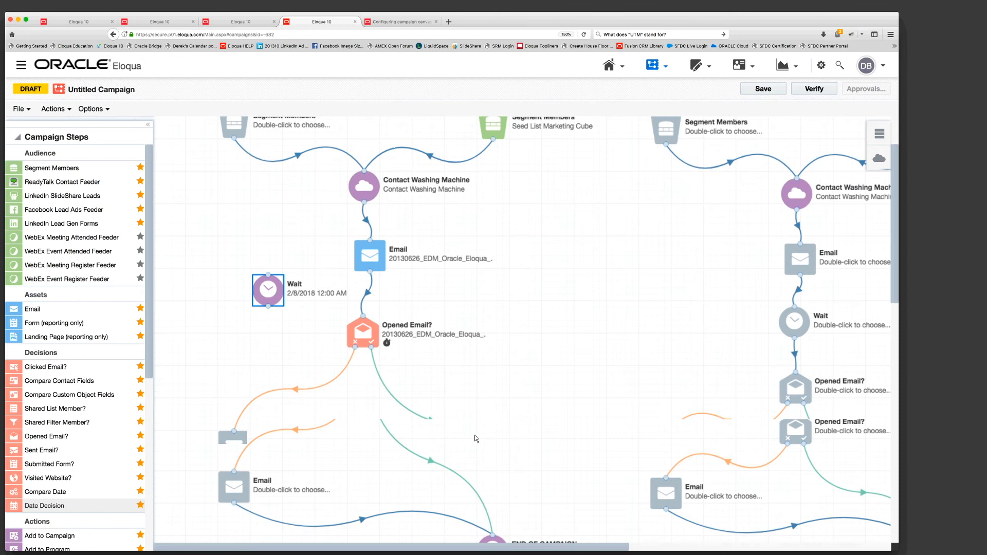
scroll(474, 435, "down", 2)
left_click_drag(493, 469, 489, 433)
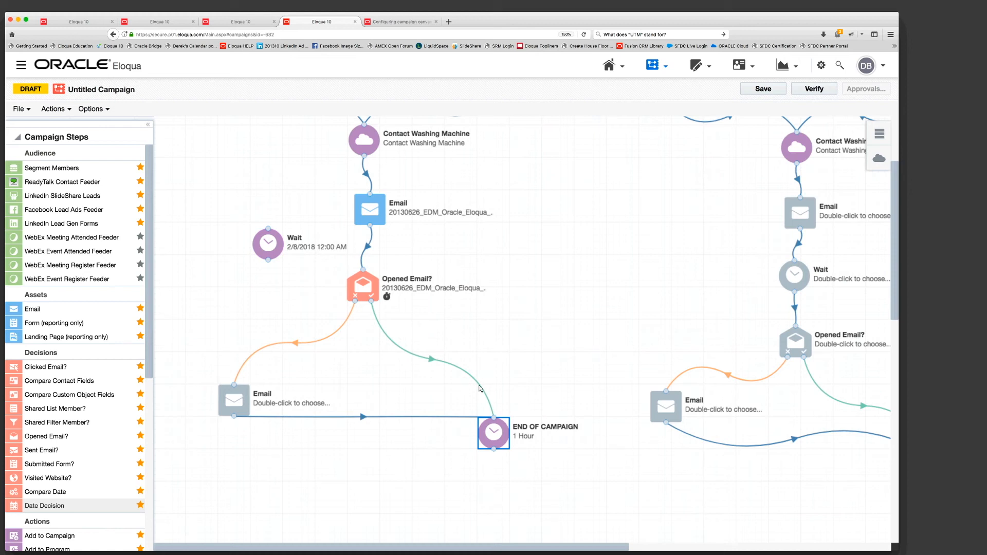
left_click_drag(498, 434, 498, 452)
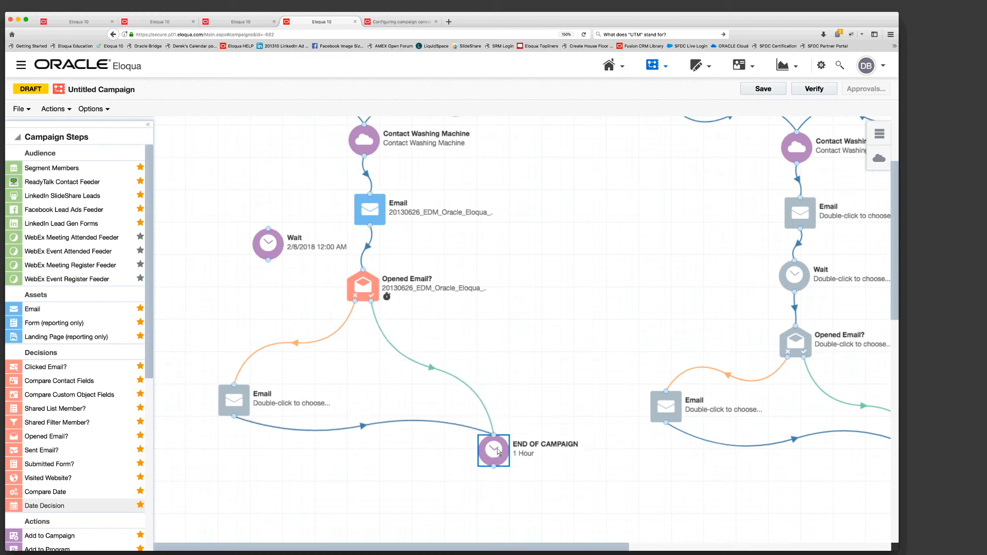
Check the Opened Email? decision's evaluation period, and shift the second Email step slightly and the detached Wait step away from the column
double_click(366, 283)
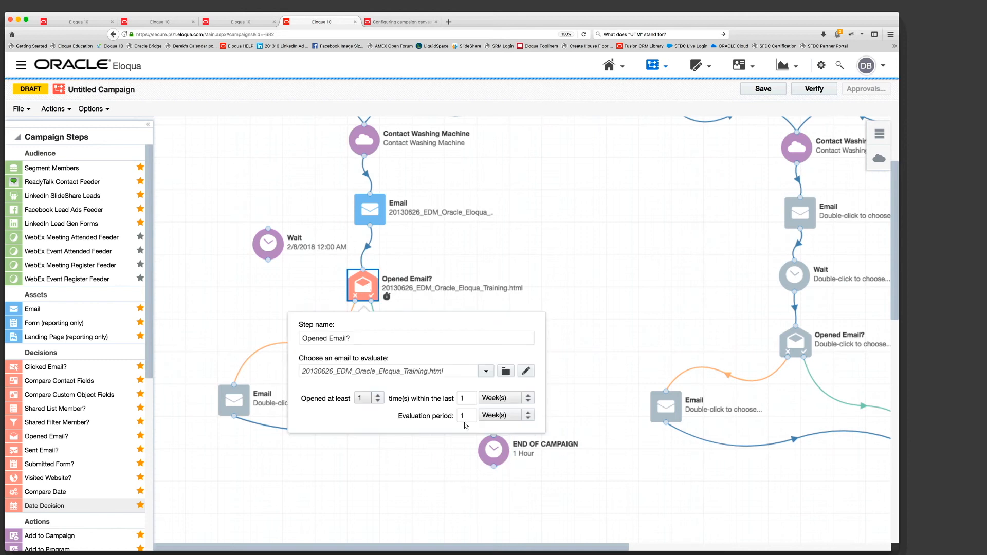
left_click(298, 289)
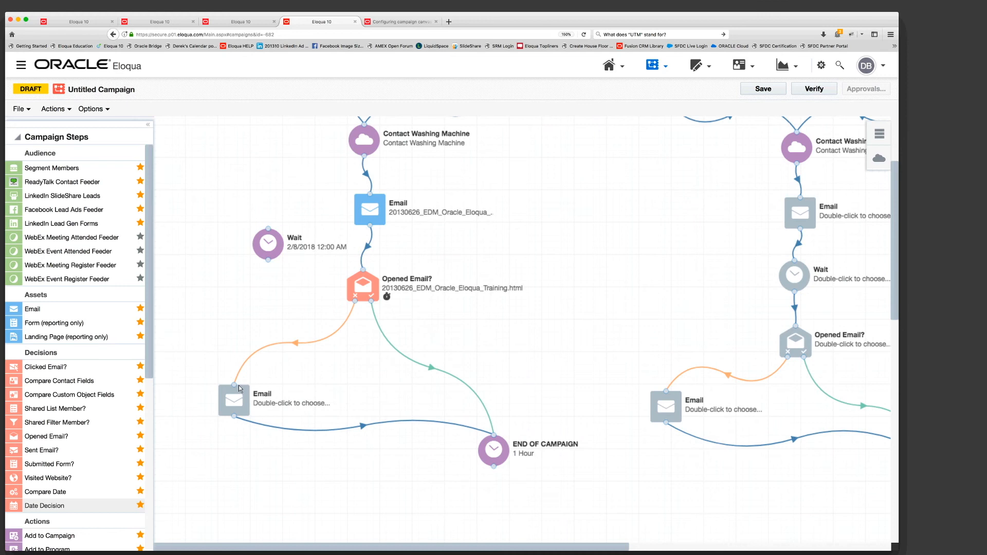
left_click(238, 406)
left_click_drag(237, 404, 235, 397)
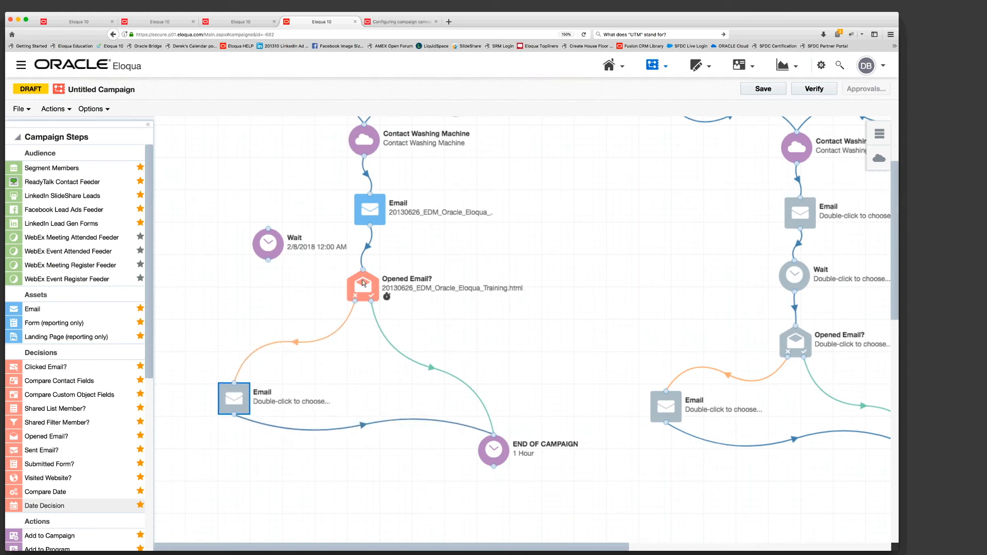
left_click(285, 342)
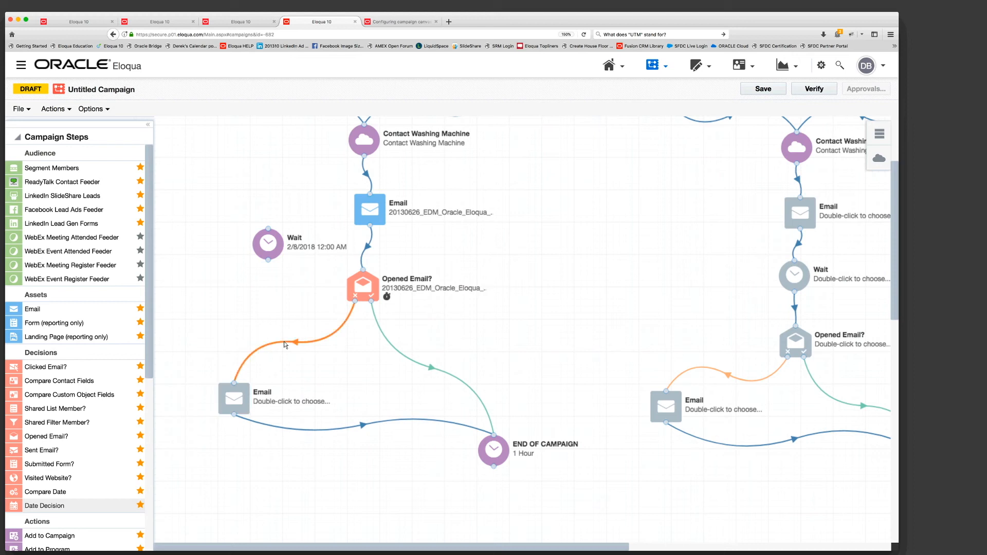
left_click_drag(269, 244, 235, 257)
Recheck the Opened Email? decision's settings and place the detached Wait step beside the decision
double_click(363, 286)
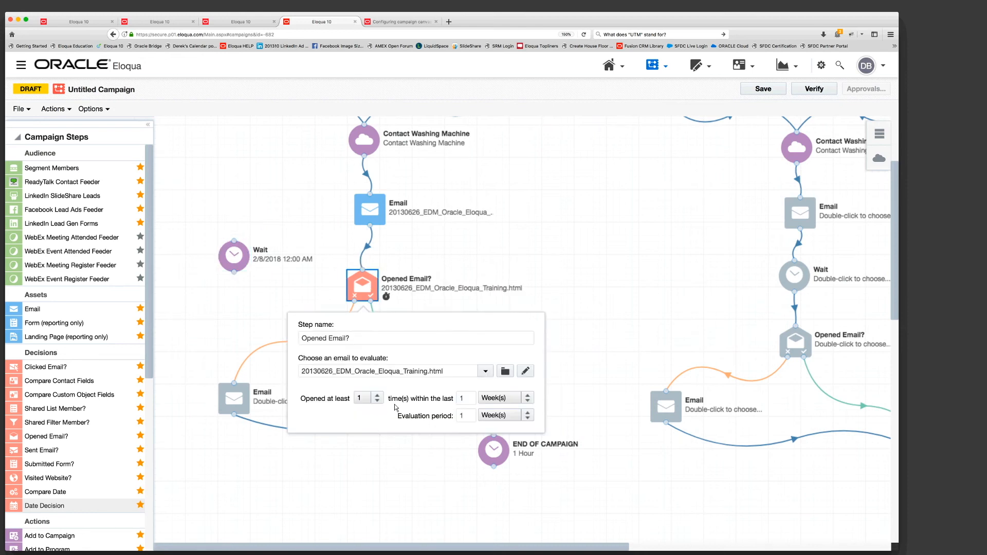
left_click(274, 297)
left_click_drag(236, 252, 246, 274)
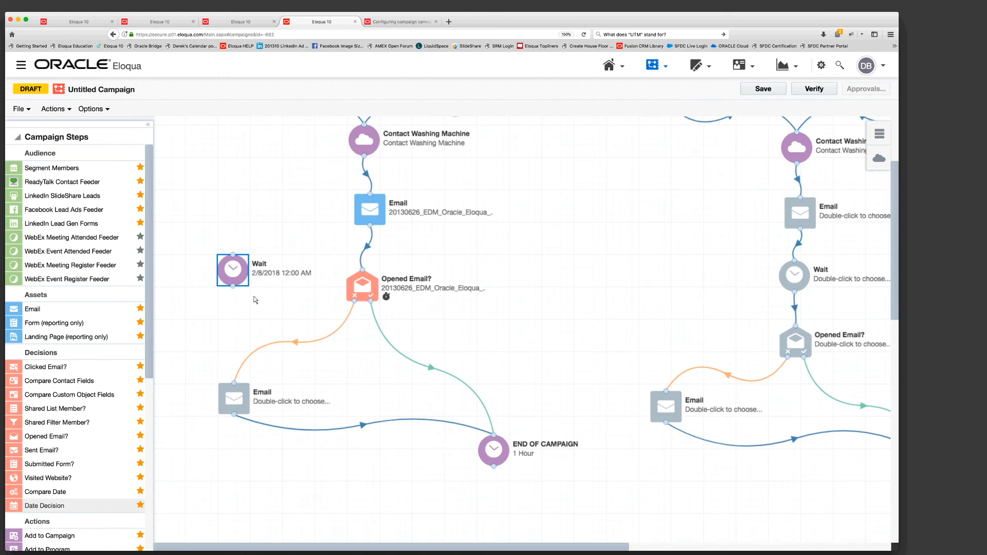
left_click_drag(236, 275, 256, 279)
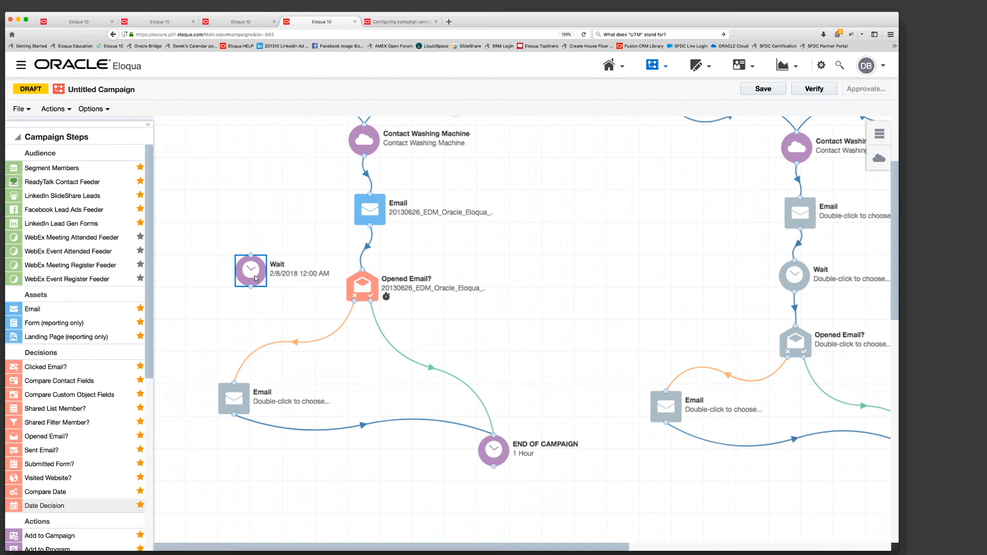
Inspect the Opened Email? decision's time window and evaluation period, and nudge the decision slightly lower
double_click(366, 295)
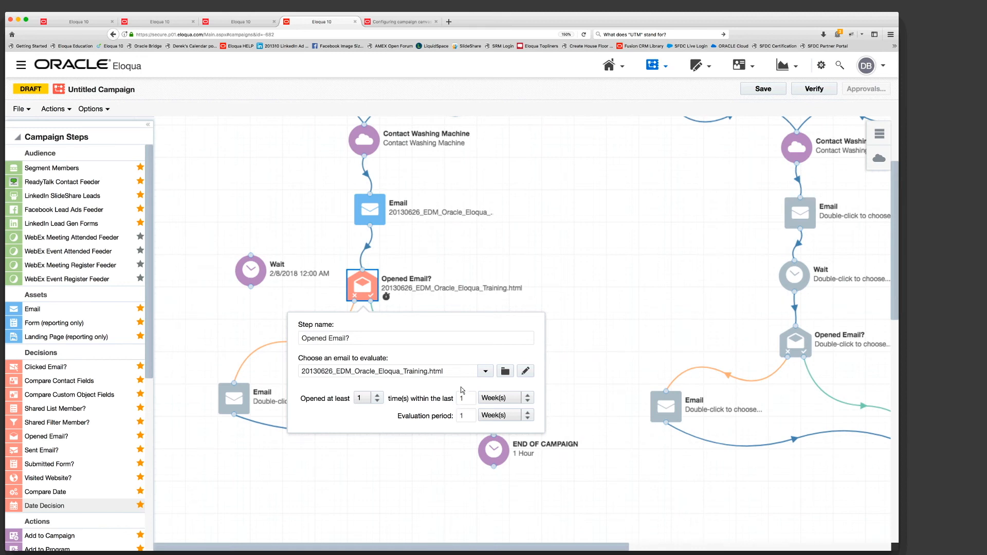
left_click(295, 300)
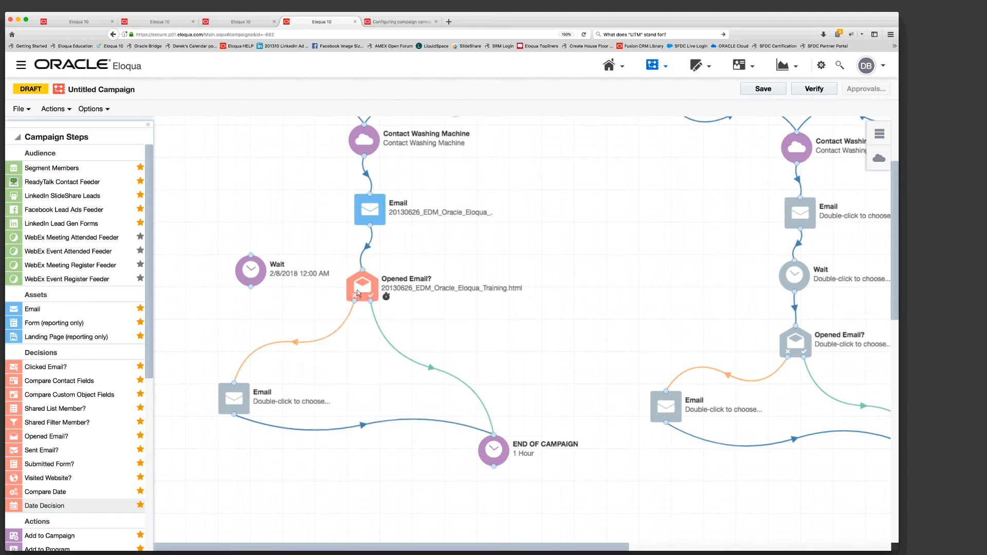
left_click_drag(362, 287, 364, 291)
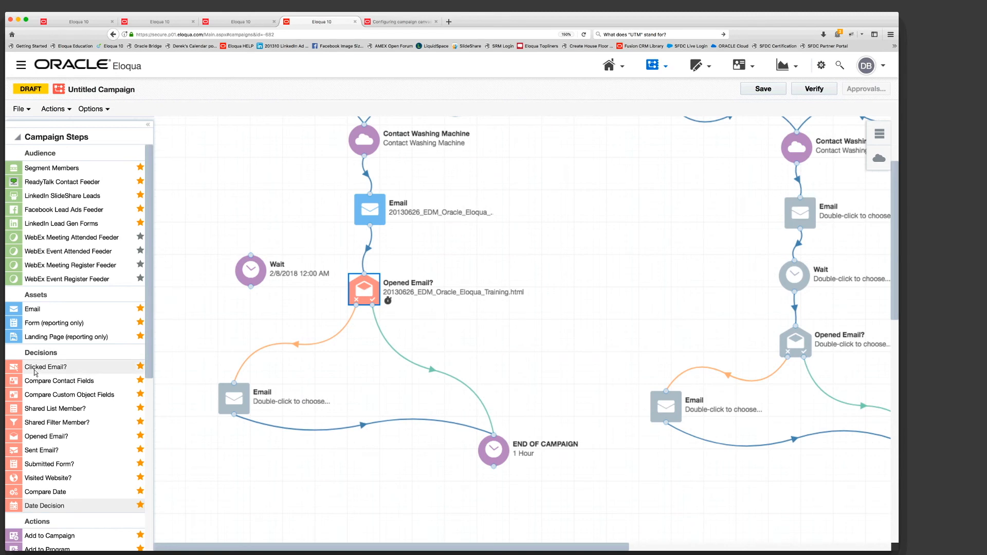
Add unconnected Clicked Email?, Submitted Form? and Shared List Member? decisions beside the original flow's Opened Email? decision
left_click_drag(35, 371, 436, 327)
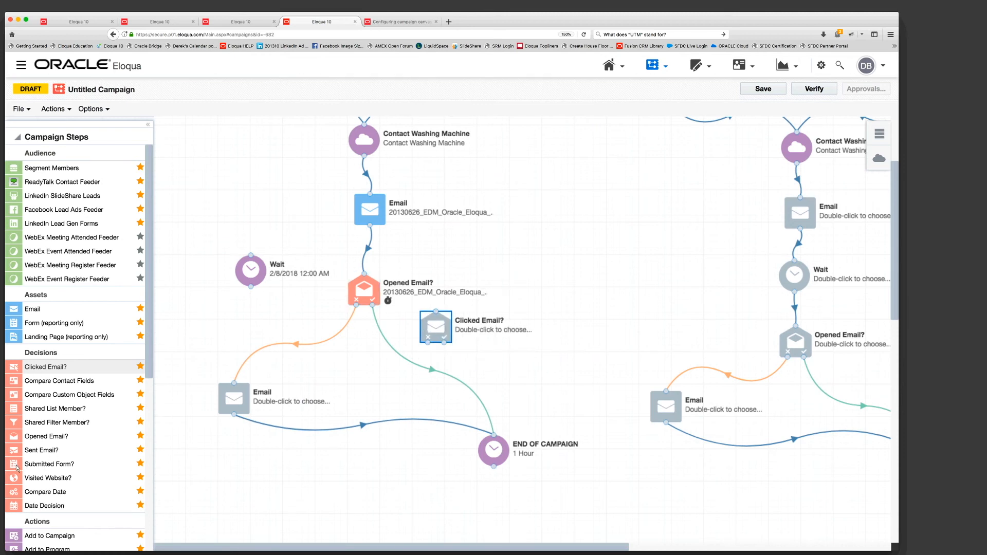
left_click_drag(17, 467, 525, 337)
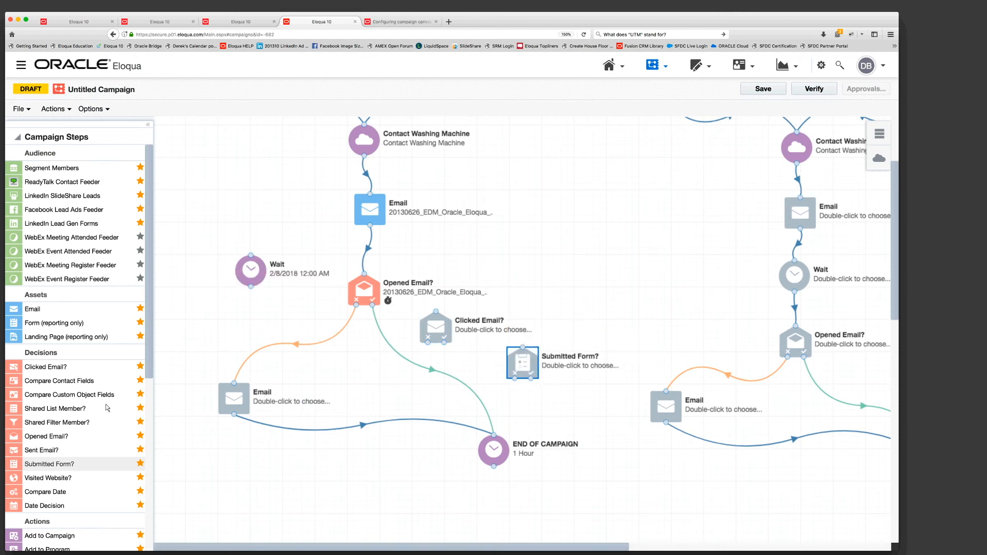
left_click_drag(53, 412, 546, 305)
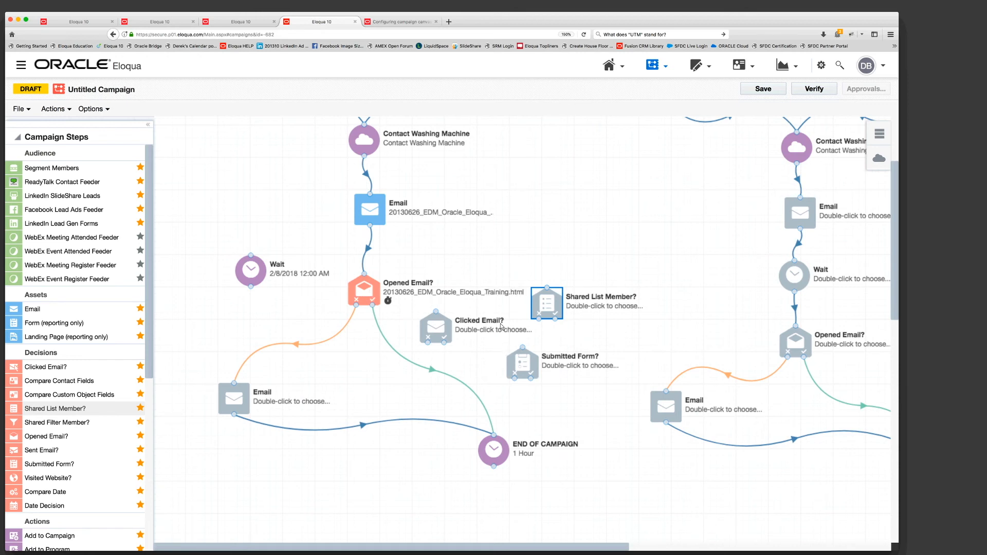
Review the evaluation period settings of the new Shared List Member? and Clicked Email? decisions
double_click(547, 311)
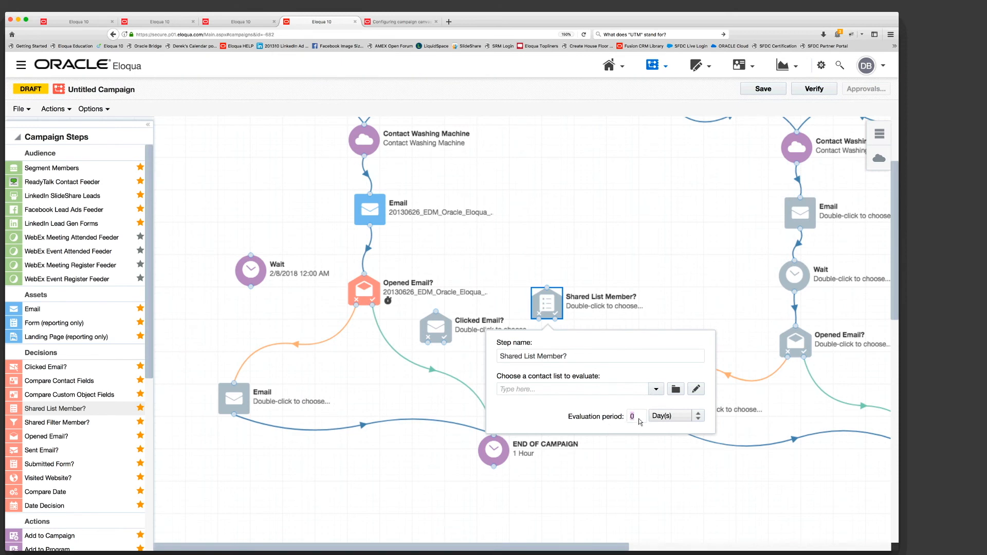
left_click(557, 327)
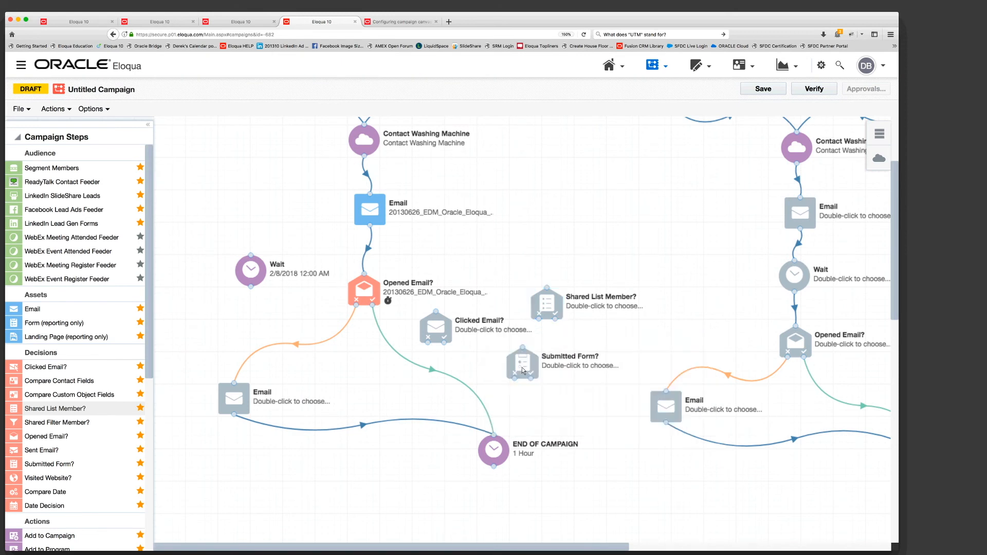
left_click(443, 333)
double_click(443, 333)
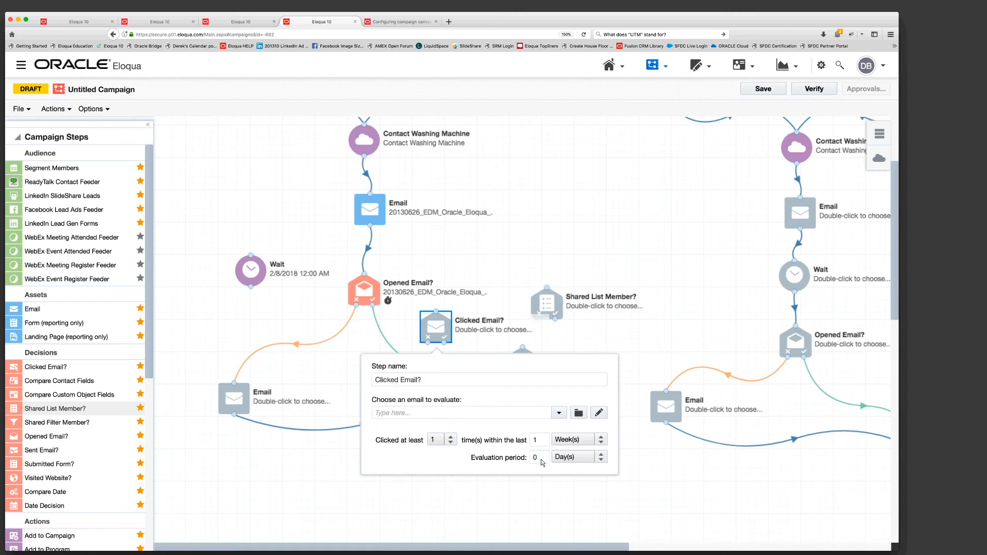
left_click(470, 506)
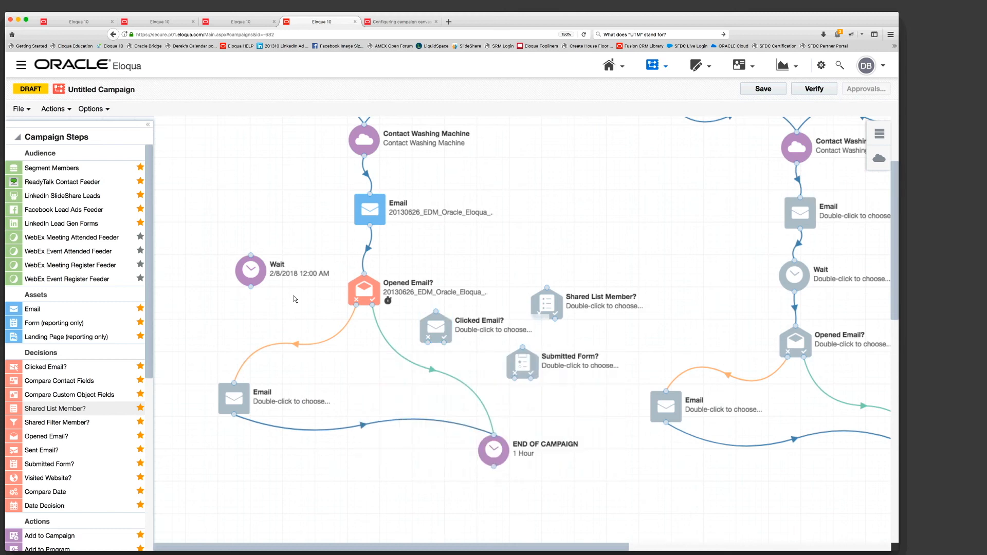
Nudge the detached Wait step away from the Opened Email? decision and review that decision's evaluation period once more
left_click_drag(254, 274, 248, 273)
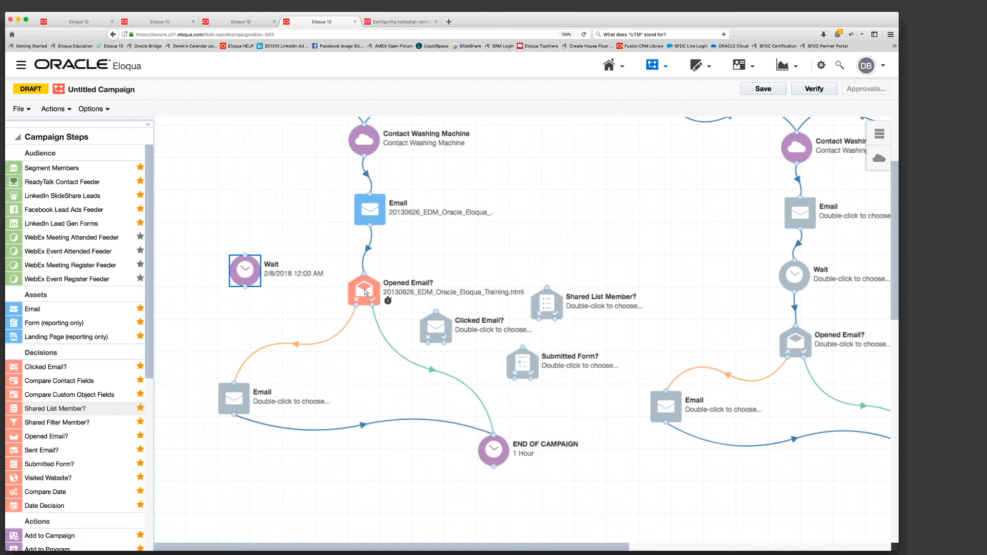
double_click(366, 289)
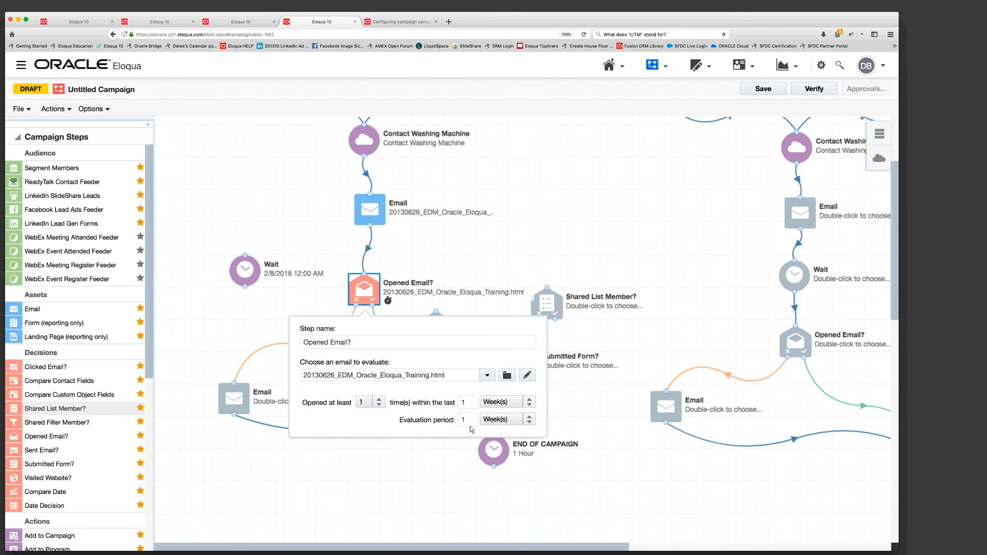
left_click(441, 469)
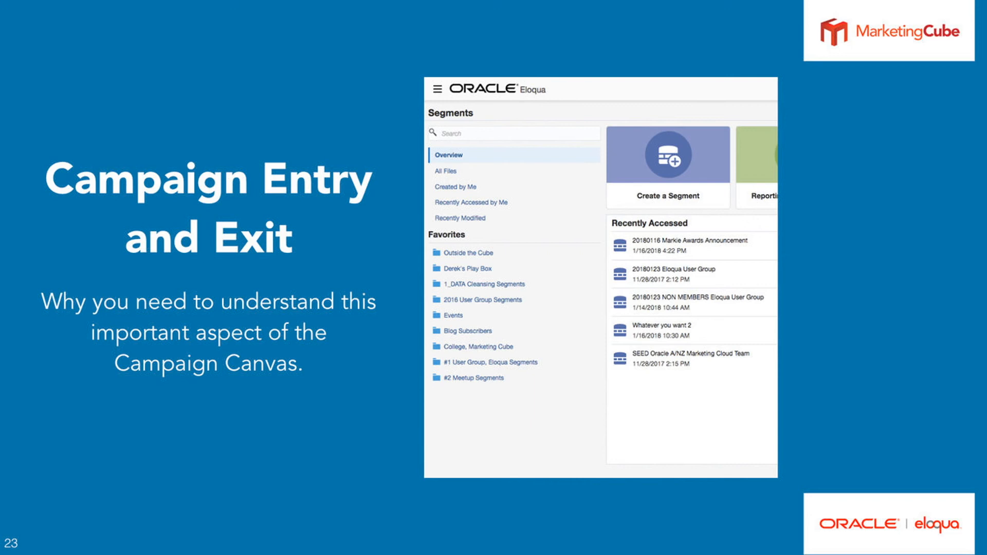
key("Right")
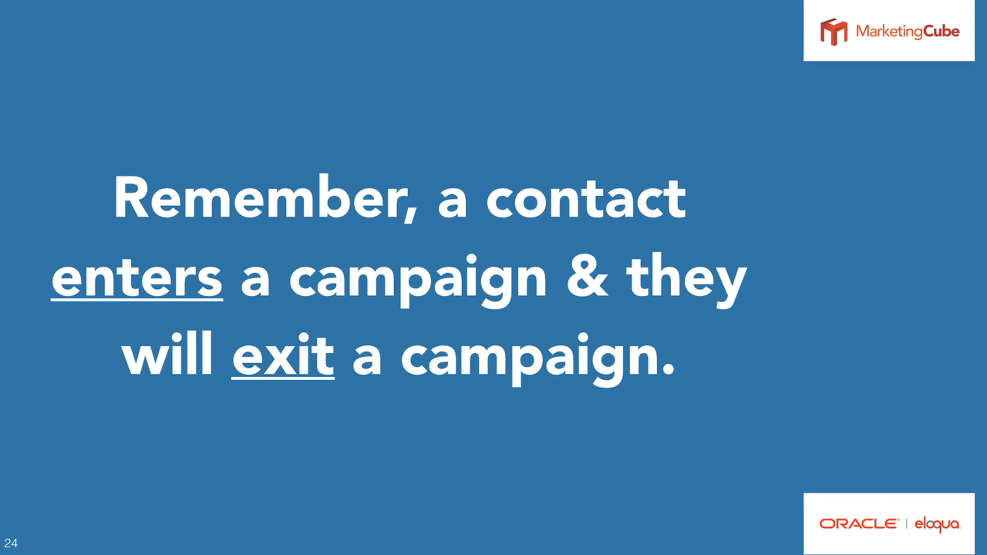